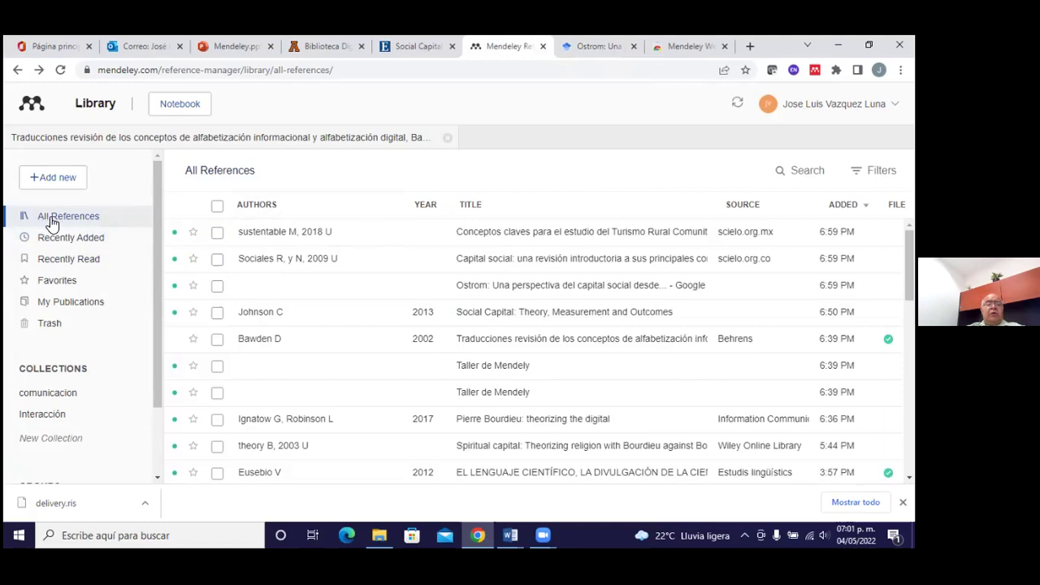
# In Recently Added, mark the Ostrom and Sociales R references as favourites
pyautogui.click(92, 245)
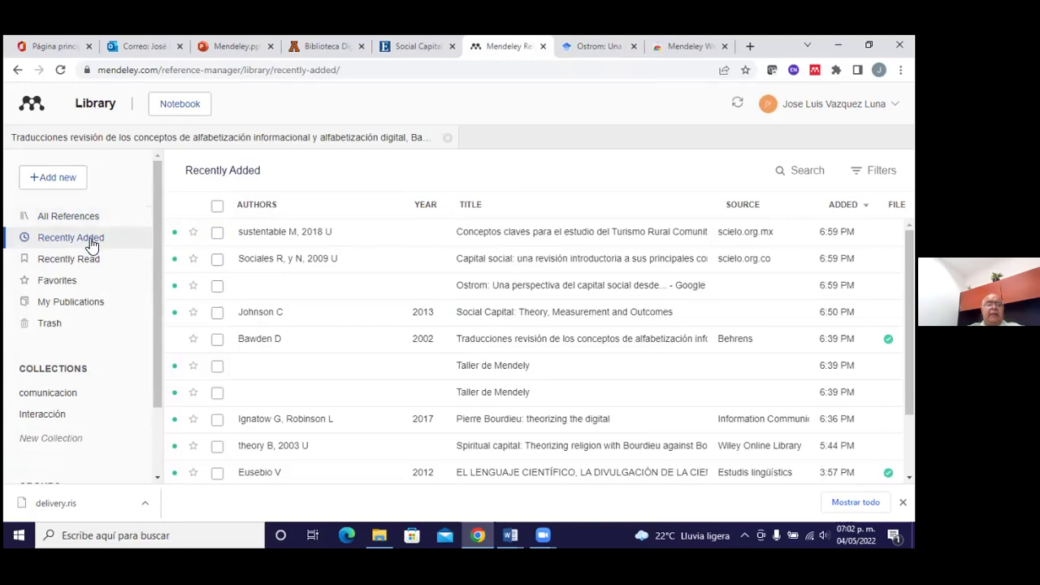
pyautogui.scroll(-2, 216, 264)
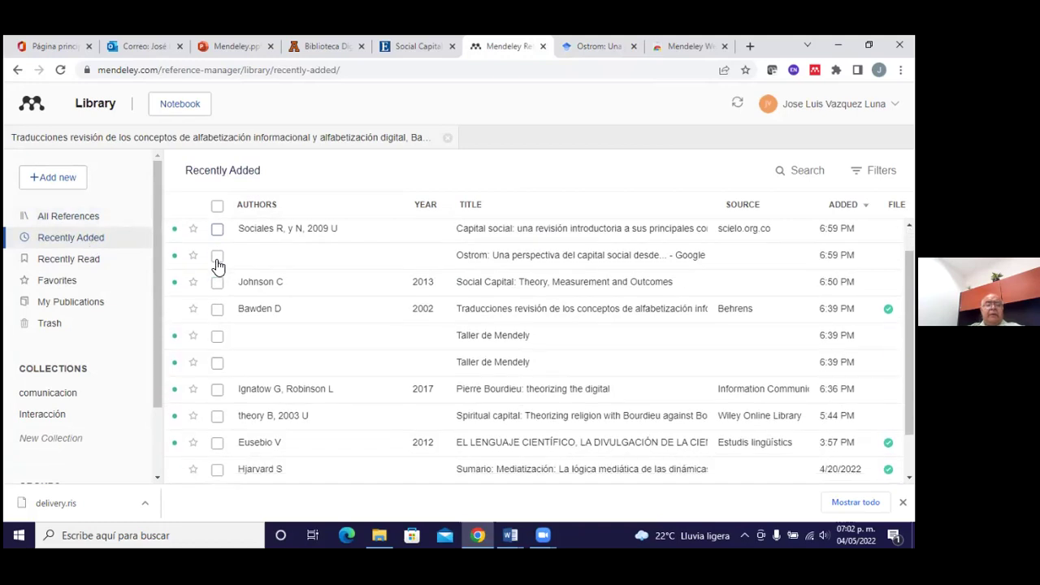
pyautogui.scroll(-1, 218, 267)
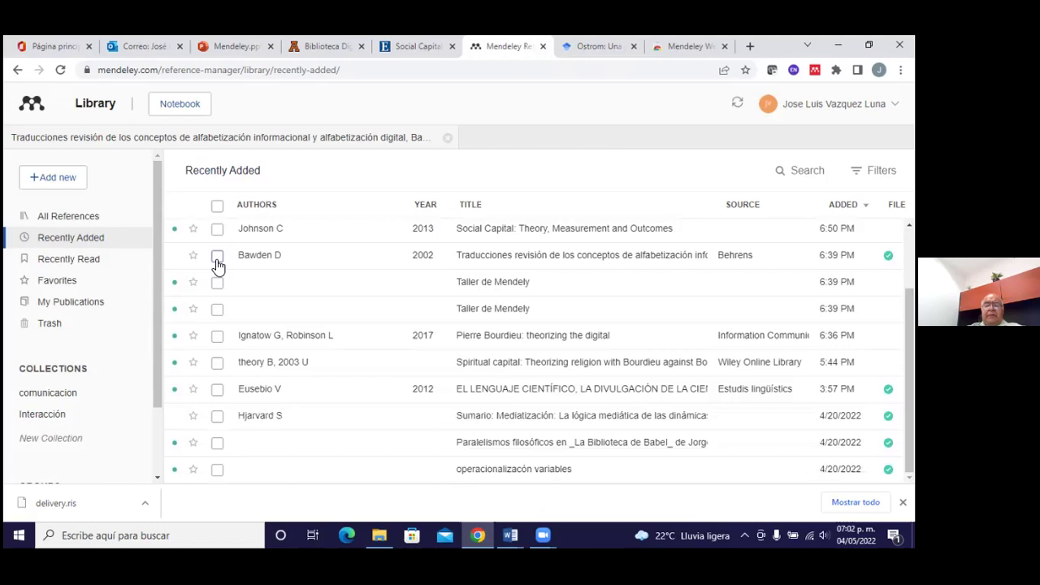
pyautogui.scroll(1, 218, 267)
pyautogui.scroll(2, 217, 267)
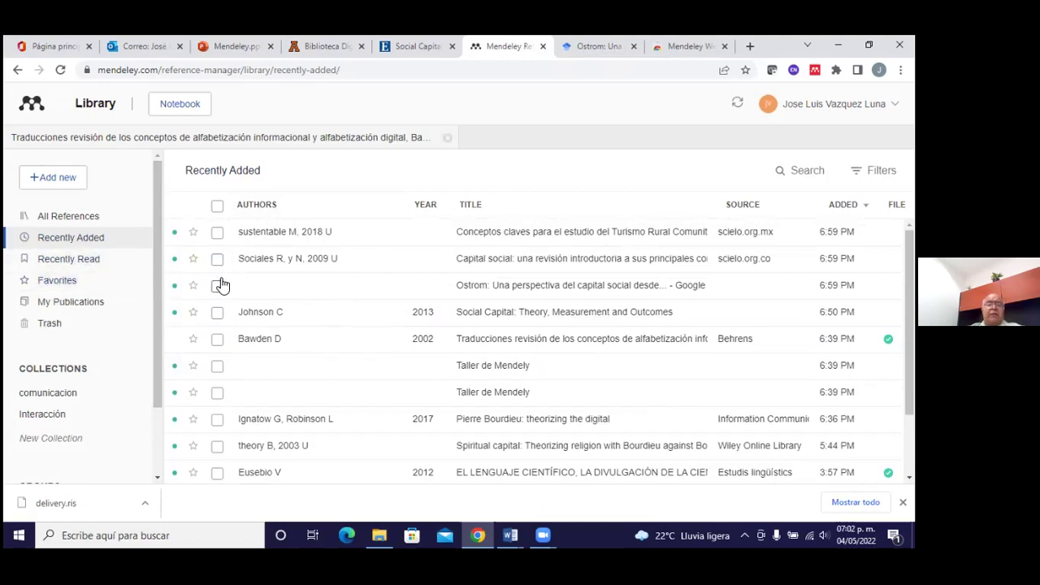
pyautogui.click(194, 286)
pyautogui.click(194, 258)
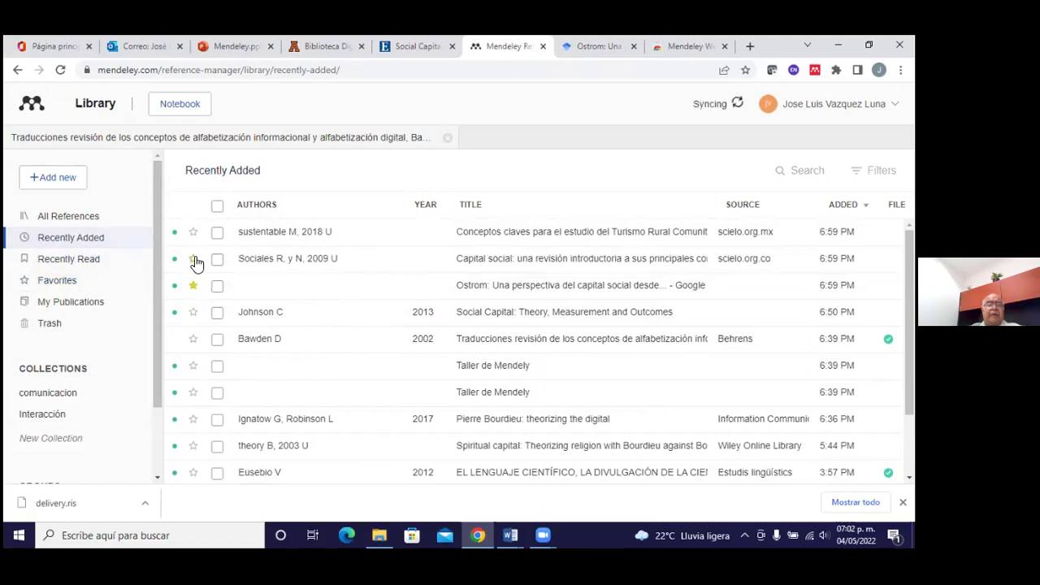
# In Favorites, unstar both references, then return to All References
pyautogui.click(71, 282)
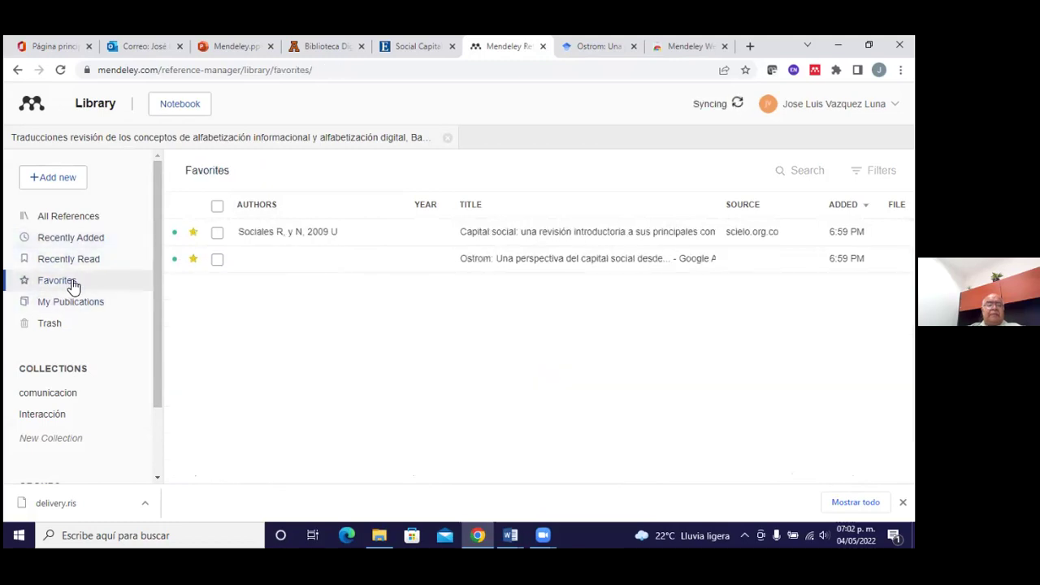
pyautogui.click(194, 258)
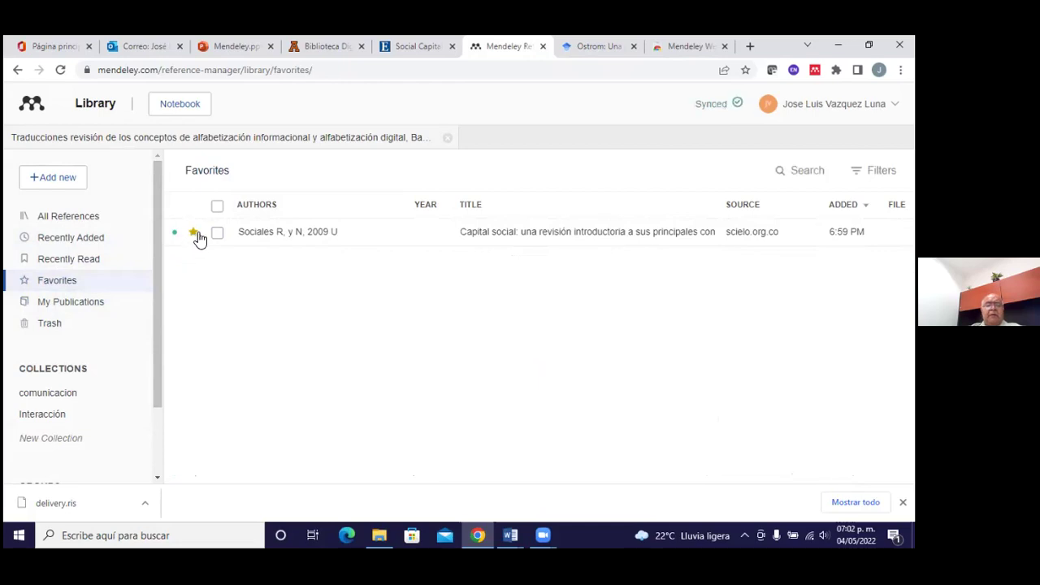
pyautogui.click(195, 233)
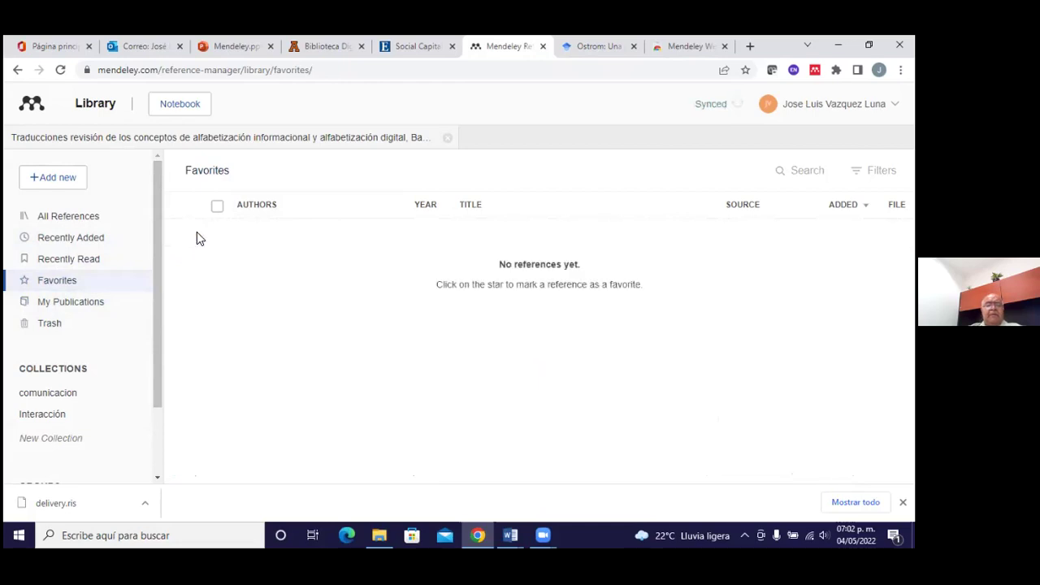
pyautogui.click(93, 219)
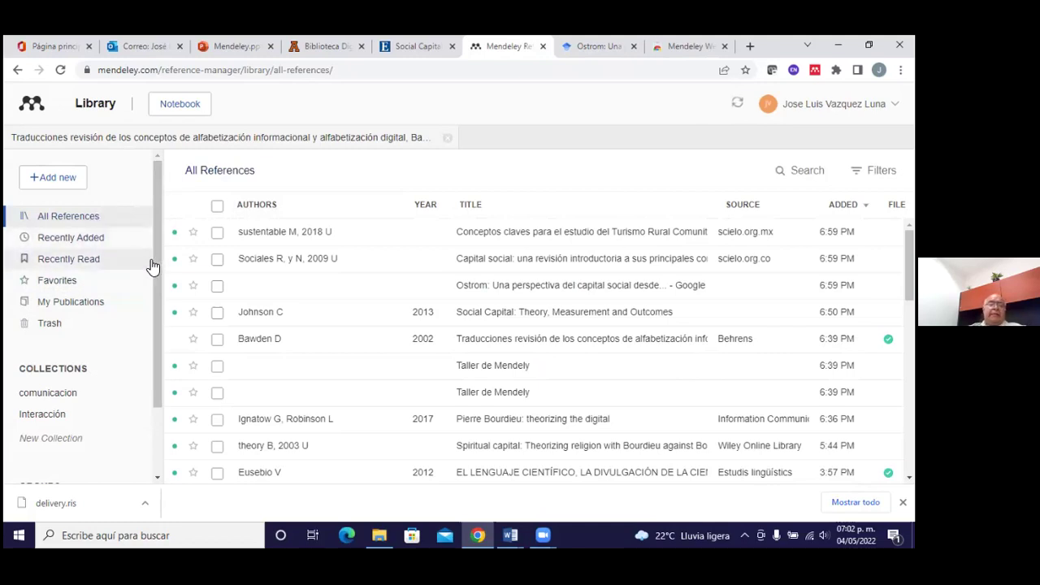
pyautogui.click(96, 308)
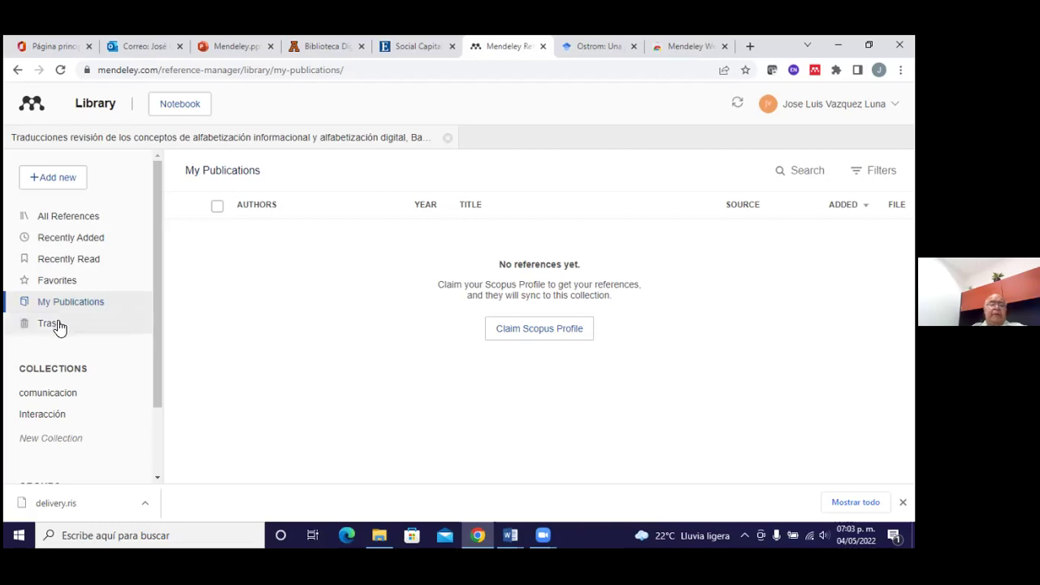
pyautogui.click(65, 219)
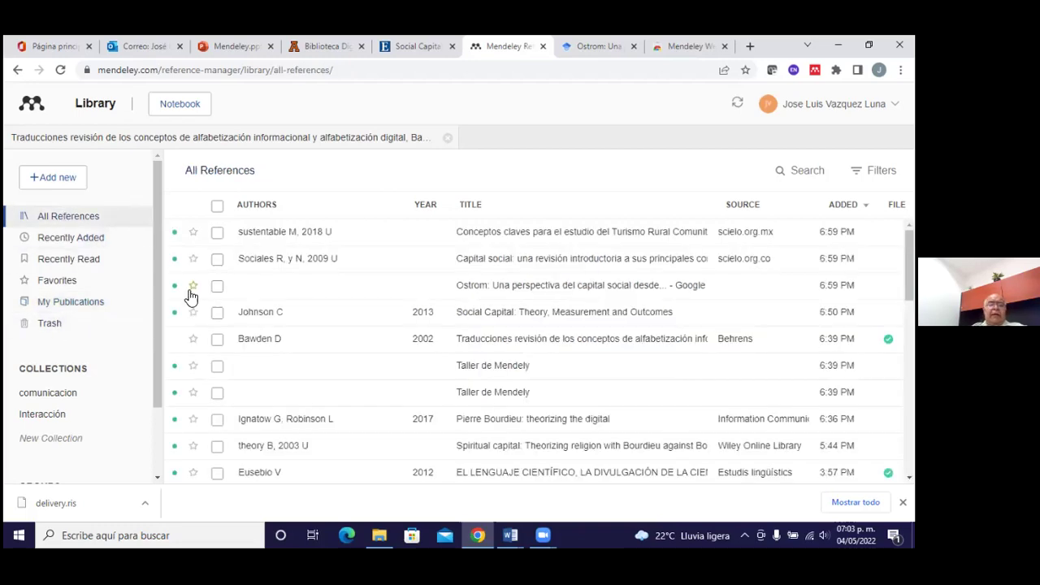
pyautogui.scroll(-1, 374, 390)
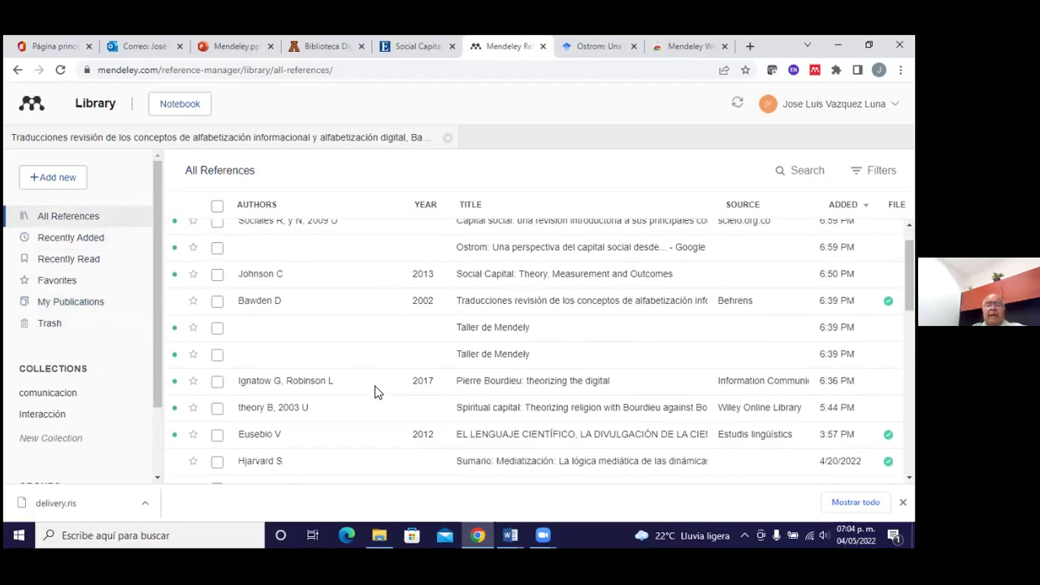
pyautogui.click(217, 352)
pyautogui.click(217, 326)
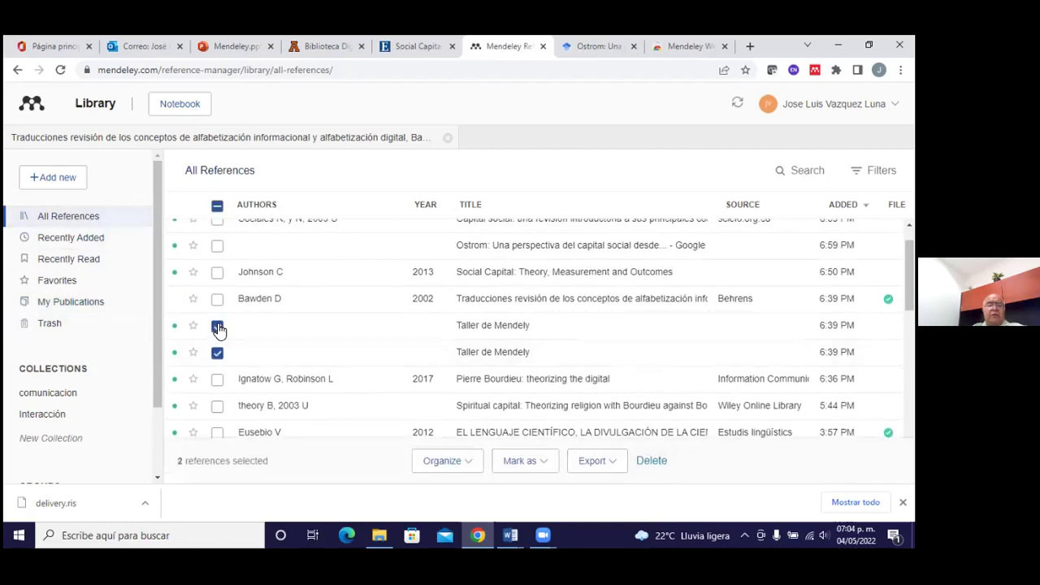
pyautogui.click(63, 323)
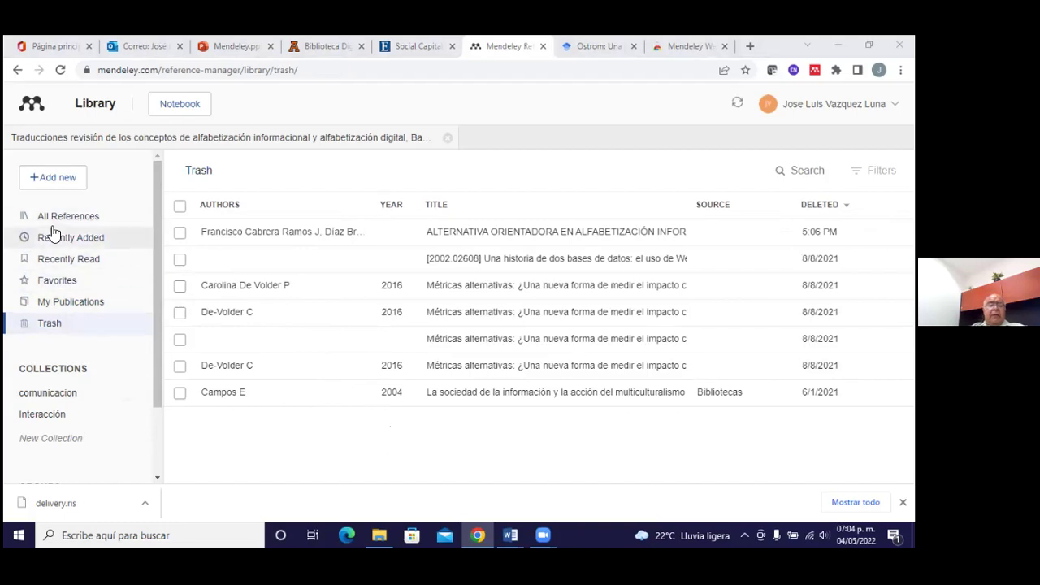
pyautogui.moveTo(159, 229); pyautogui.dragTo(158, 195)
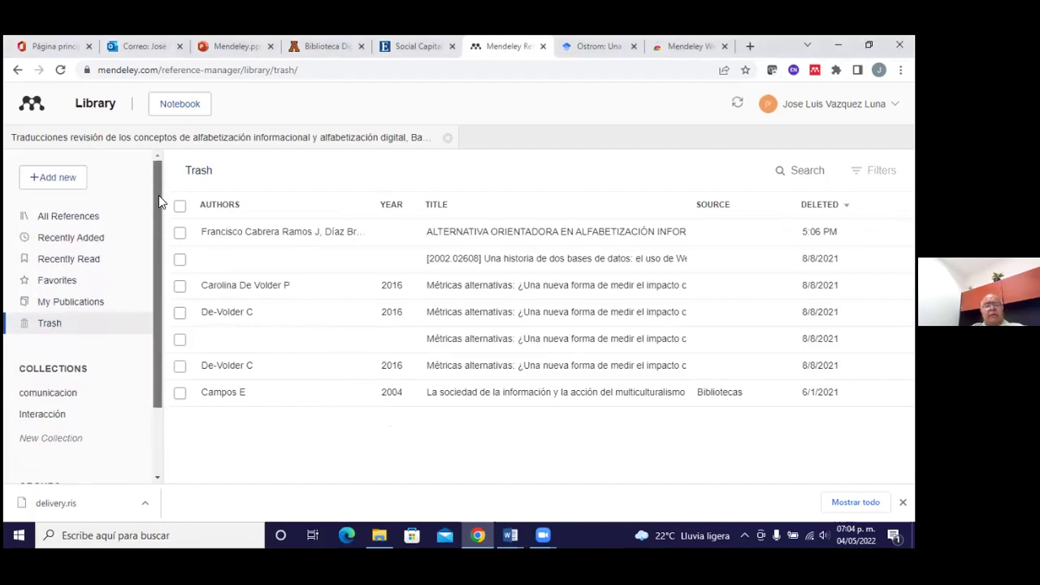
pyautogui.click(84, 222)
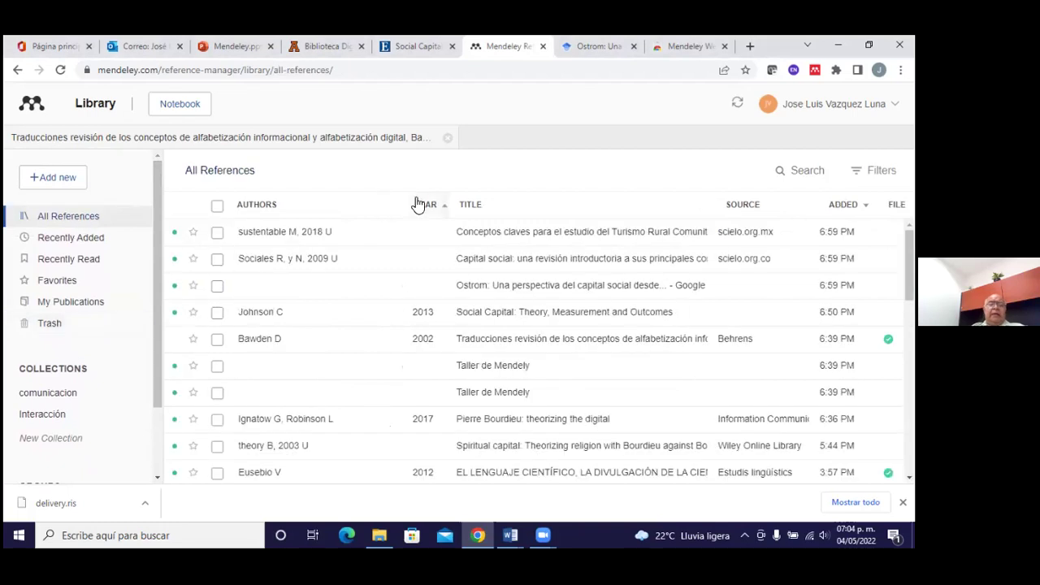
pyautogui.scroll(-6, 427, 315)
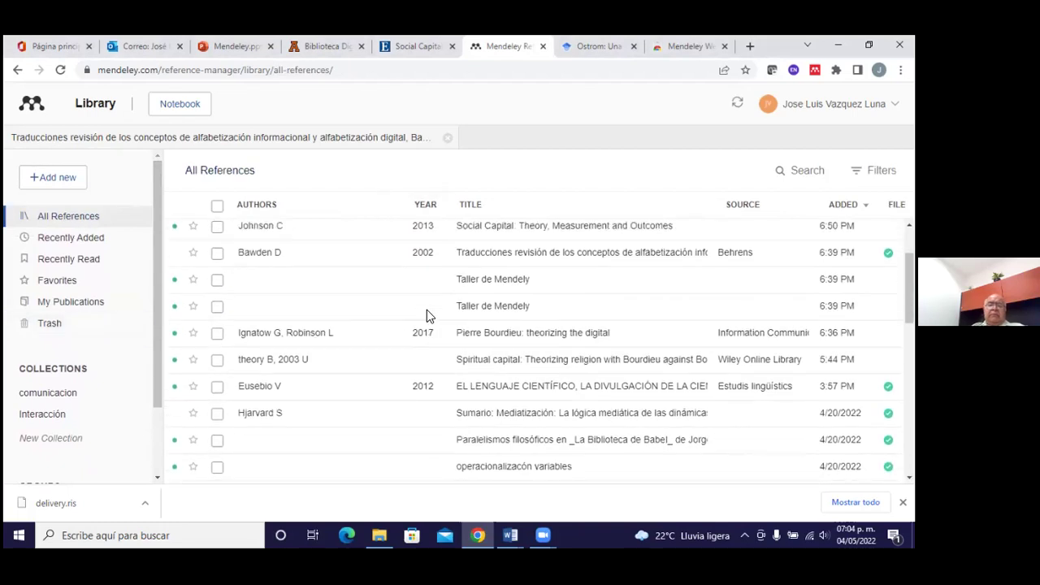
pyautogui.scroll(-2, 426, 315)
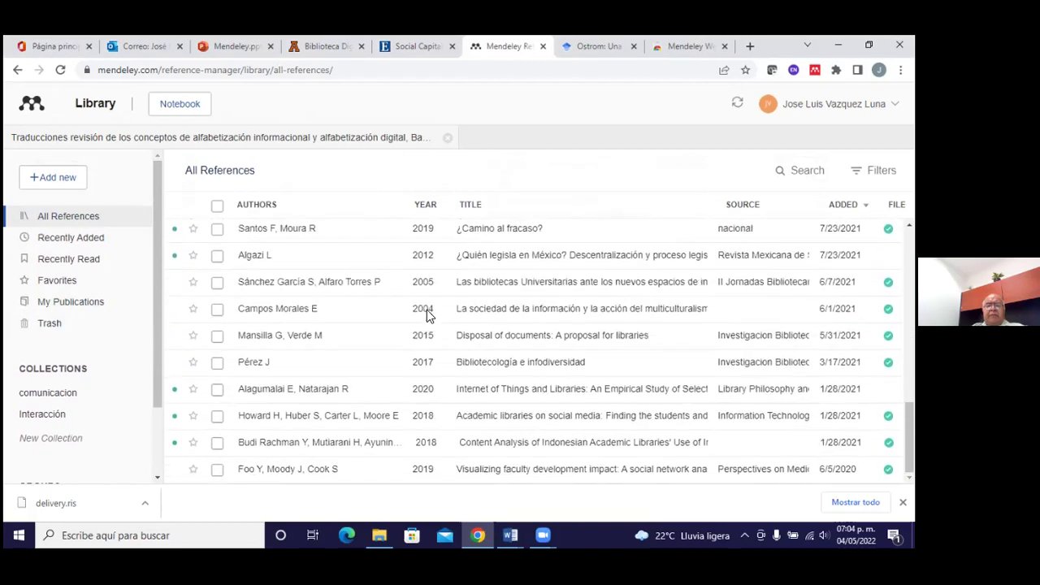
pyautogui.scroll(8, 426, 316)
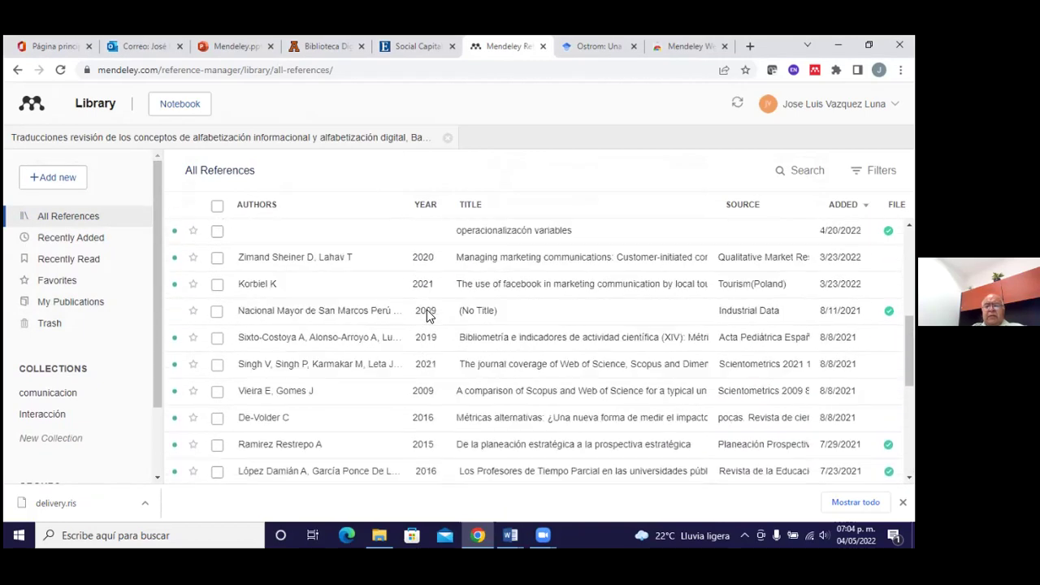
pyautogui.scroll(1, 428, 316)
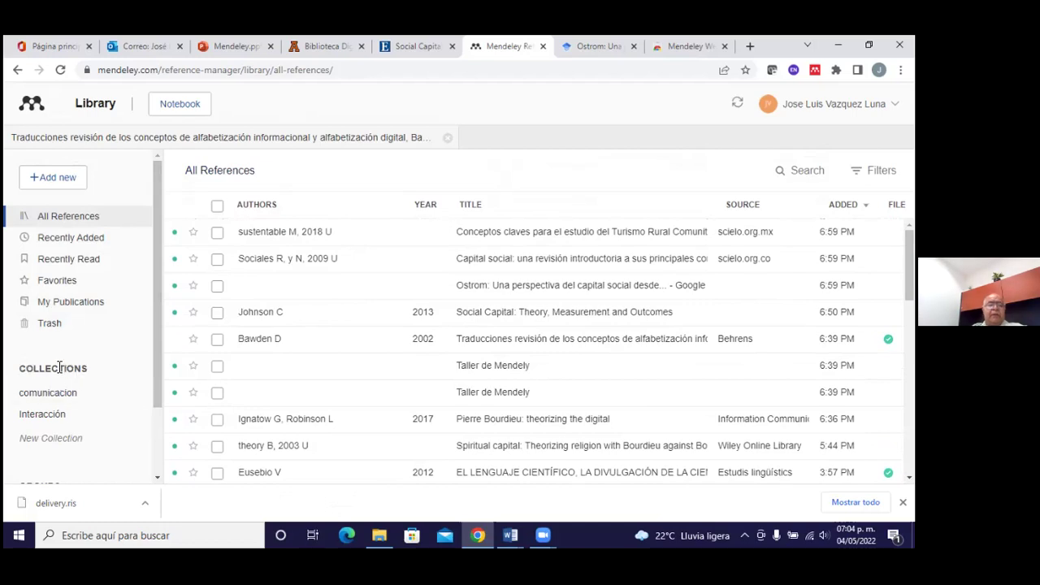
# Create a collection named 'Marco teorico' and open it
pyautogui.moveTo(157, 330); pyautogui.dragTo(159, 377)
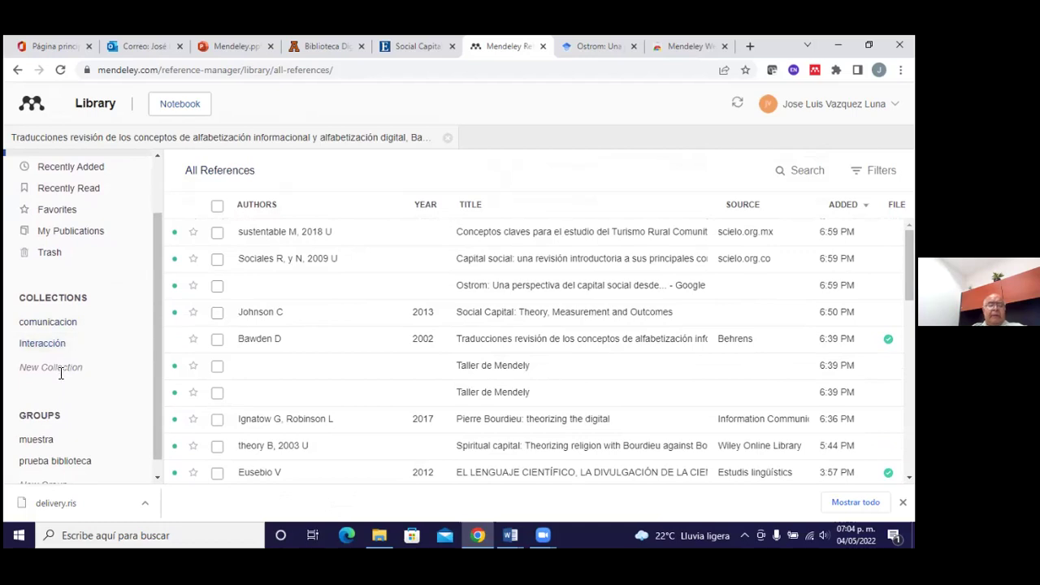
pyautogui.click(57, 368)
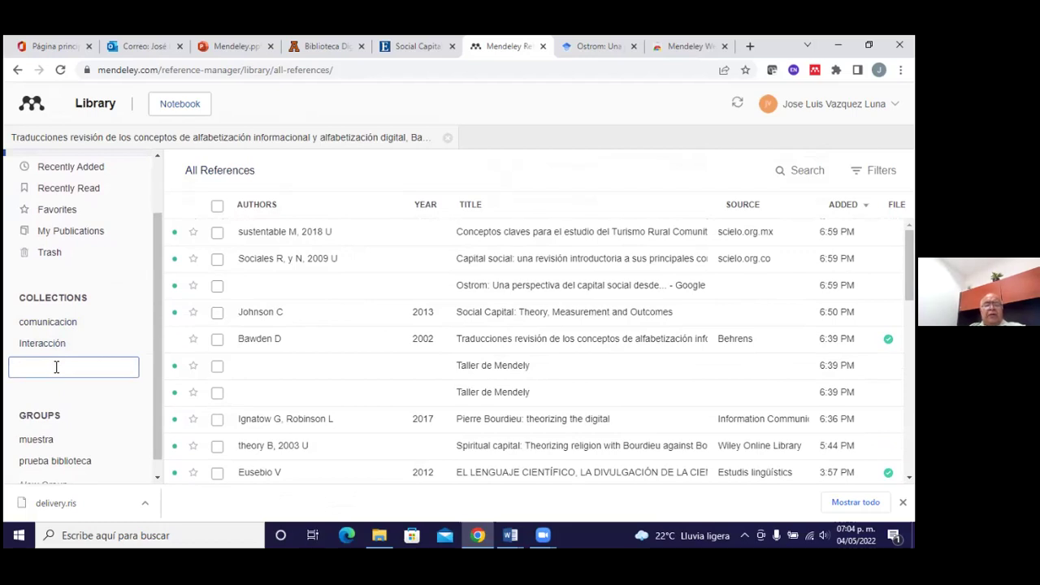
pyautogui.write('Marco te')
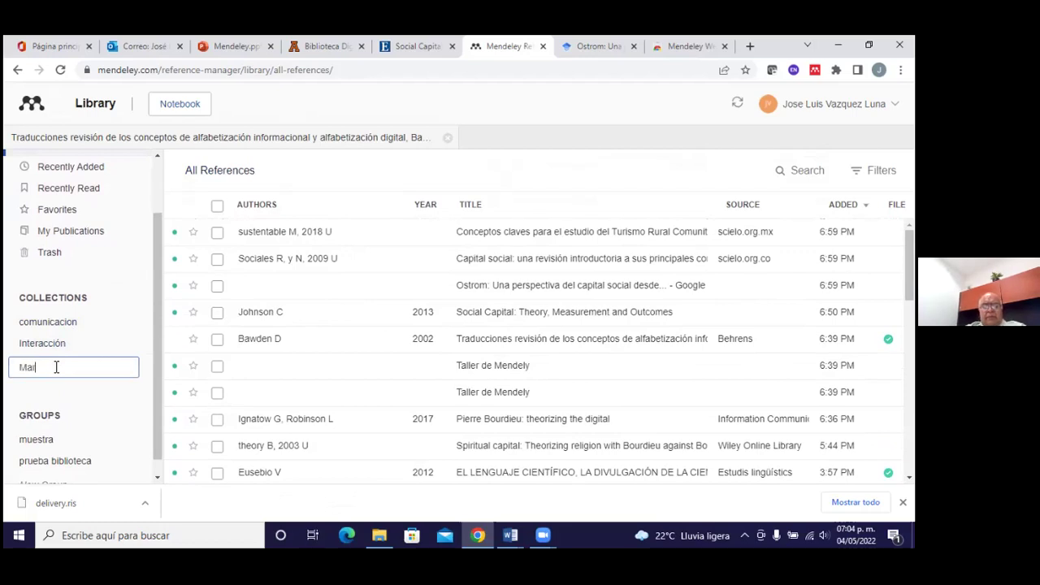
pyautogui.write('orico')
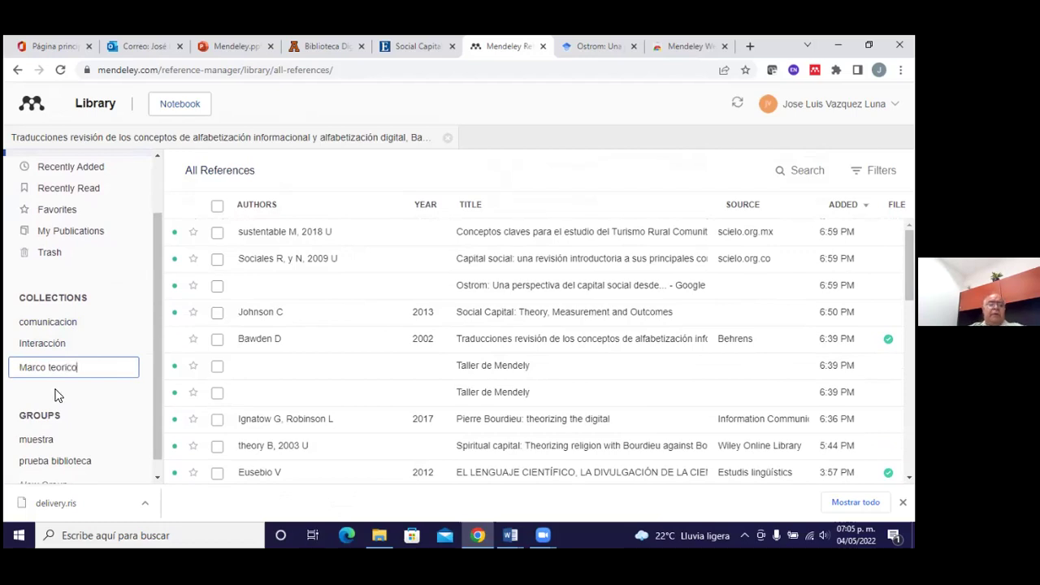
pyautogui.press('Return')
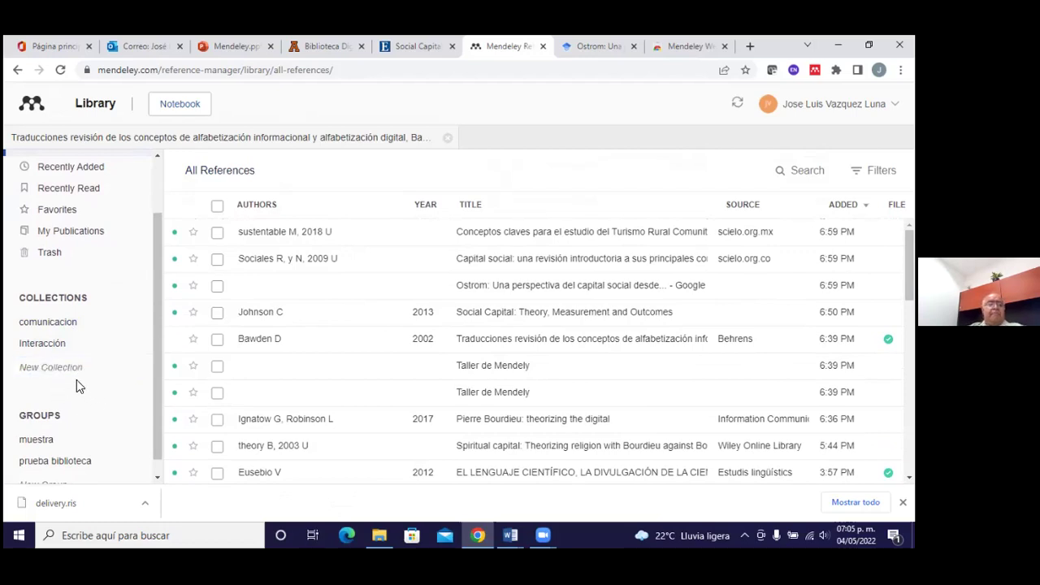
pyautogui.click(74, 369)
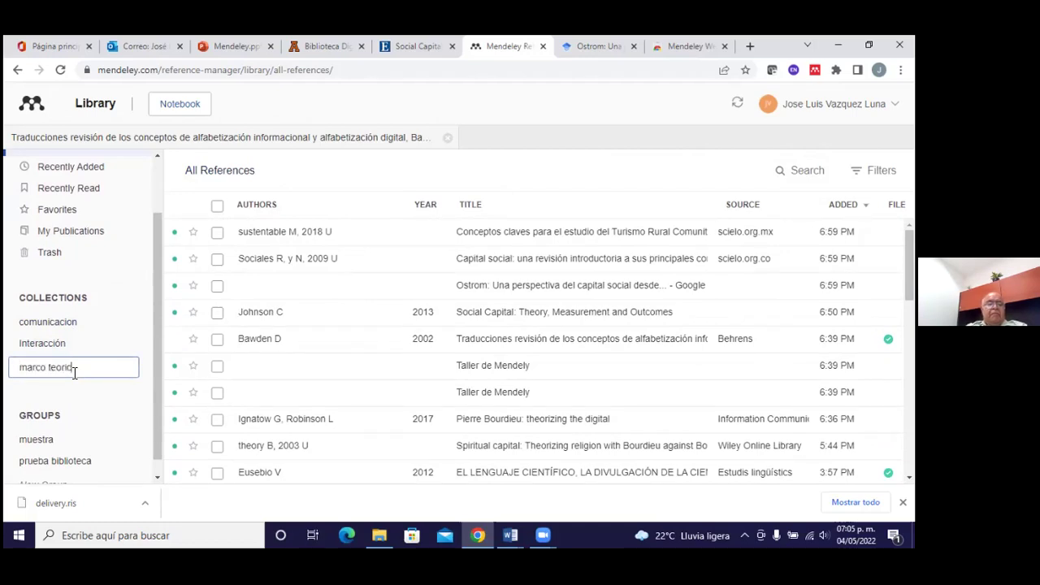
pyautogui.press('Return')
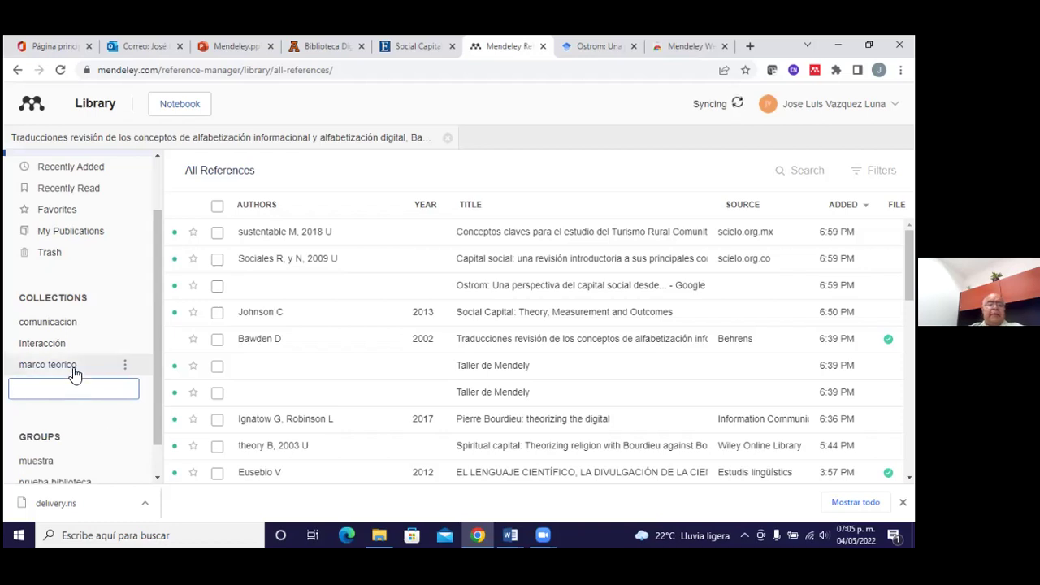
pyautogui.click(74, 369)
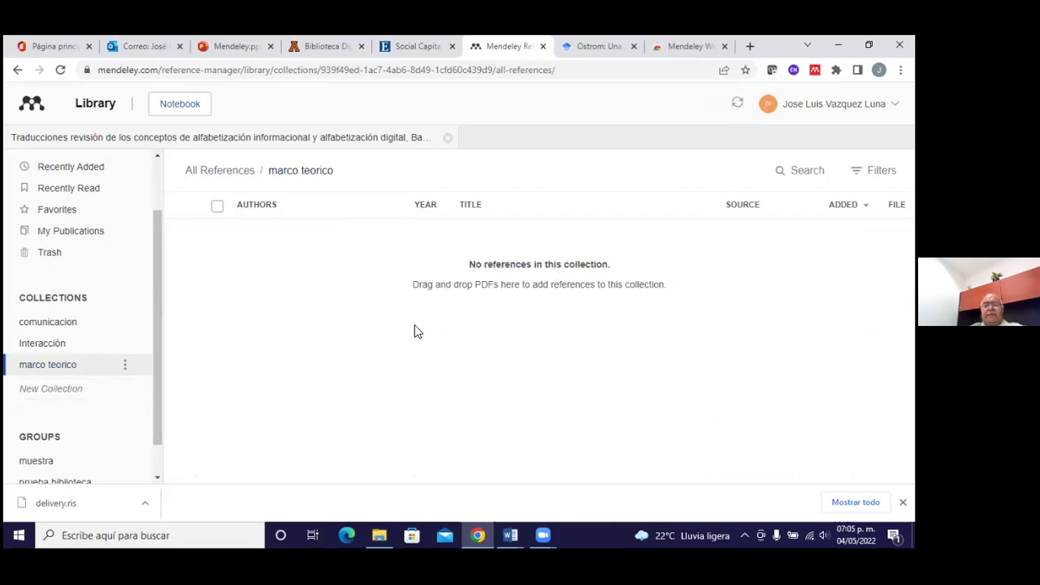
pyautogui.moveTo(155, 275); pyautogui.dragTo(163, 234)
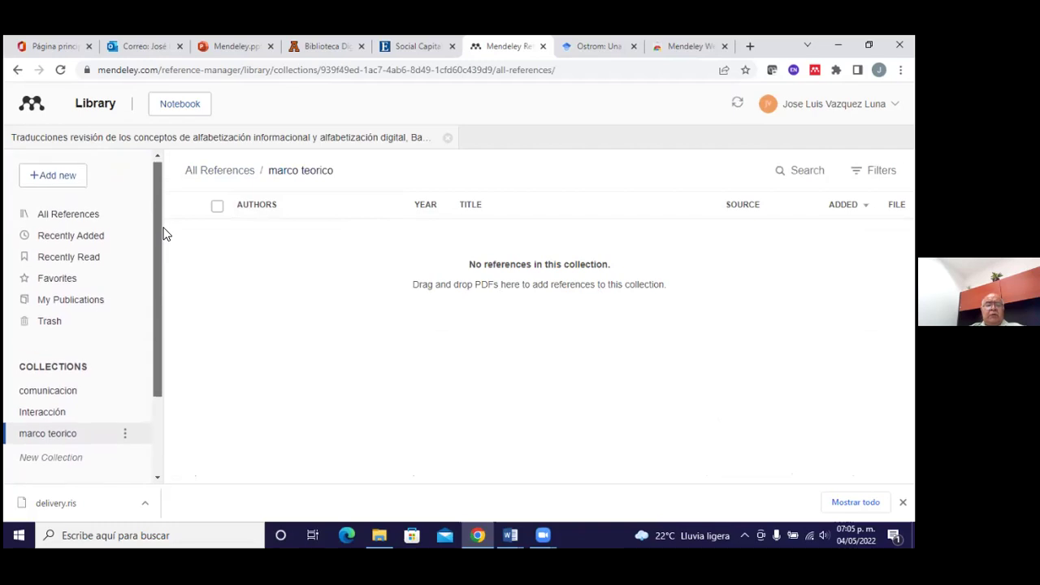
# In All References, select the alfabetización informacional article and drag it into marco teorico
pyautogui.click(102, 215)
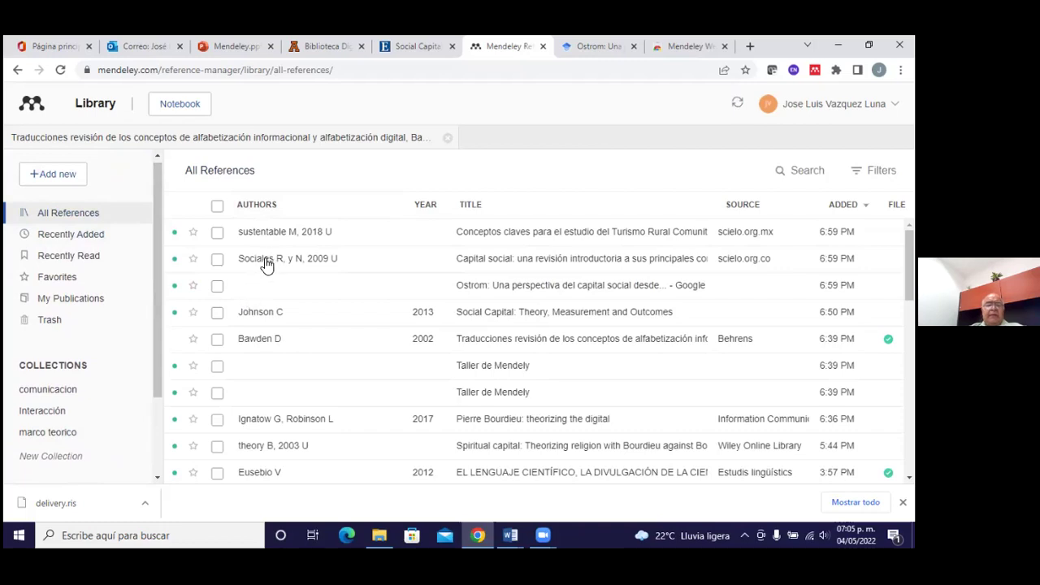
pyautogui.click(267, 266)
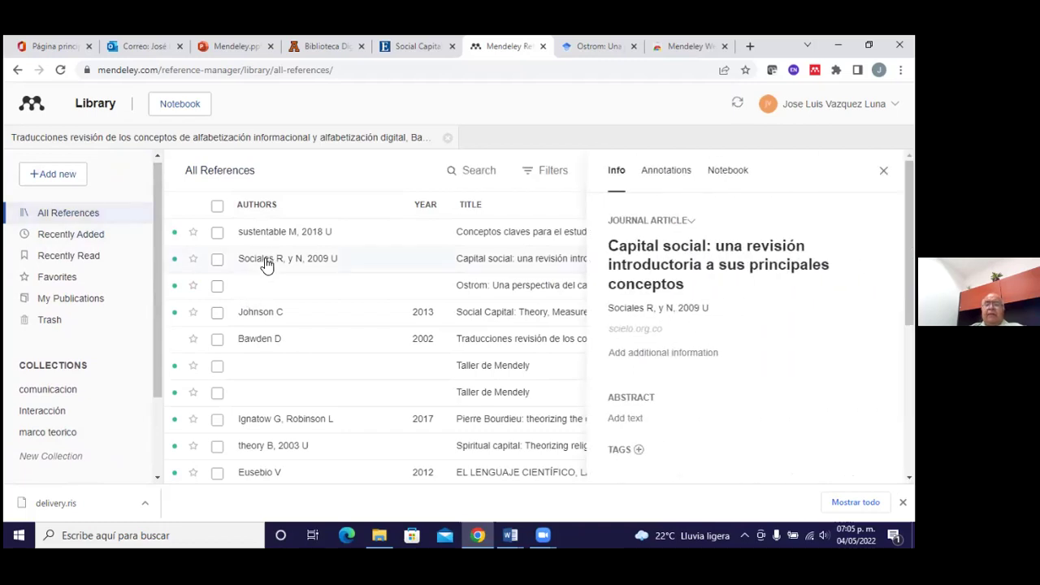
pyautogui.click(218, 260)
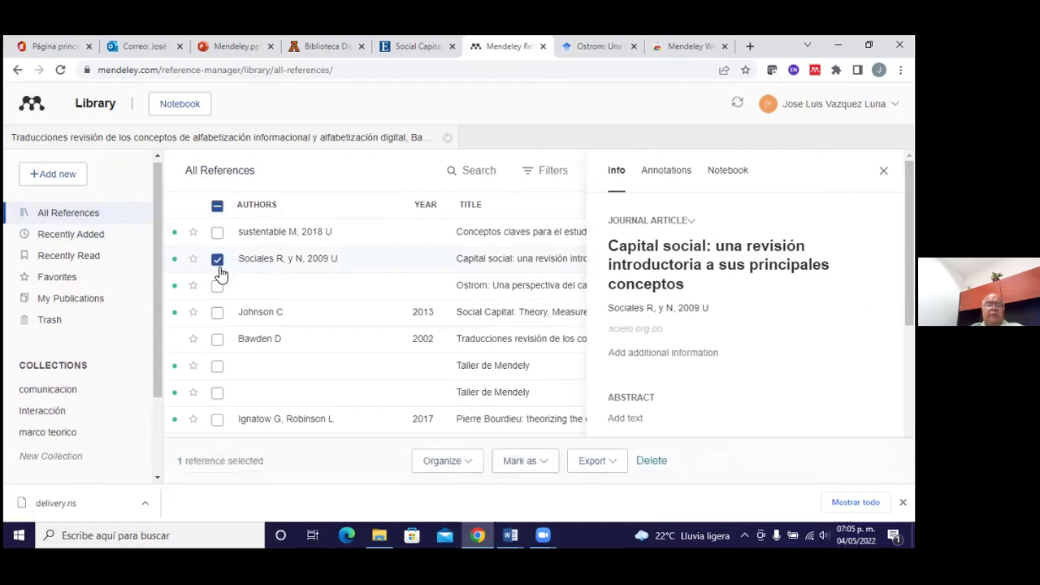
pyautogui.click(218, 341)
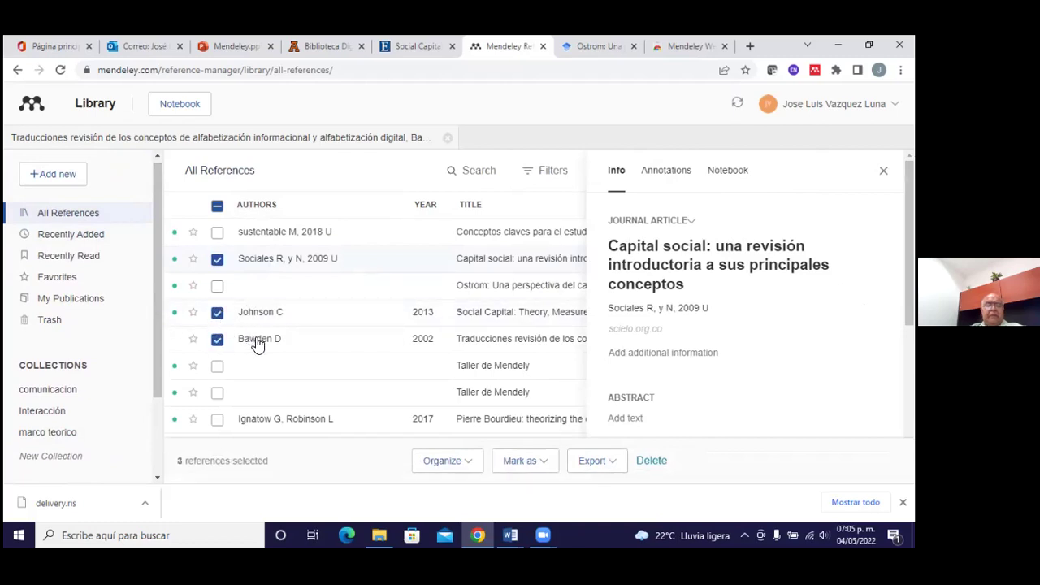
pyautogui.moveTo(255, 340); pyautogui.dragTo(83, 443)
# Open marco teorico to confirm it now holds the article
pyautogui.click(82, 439)
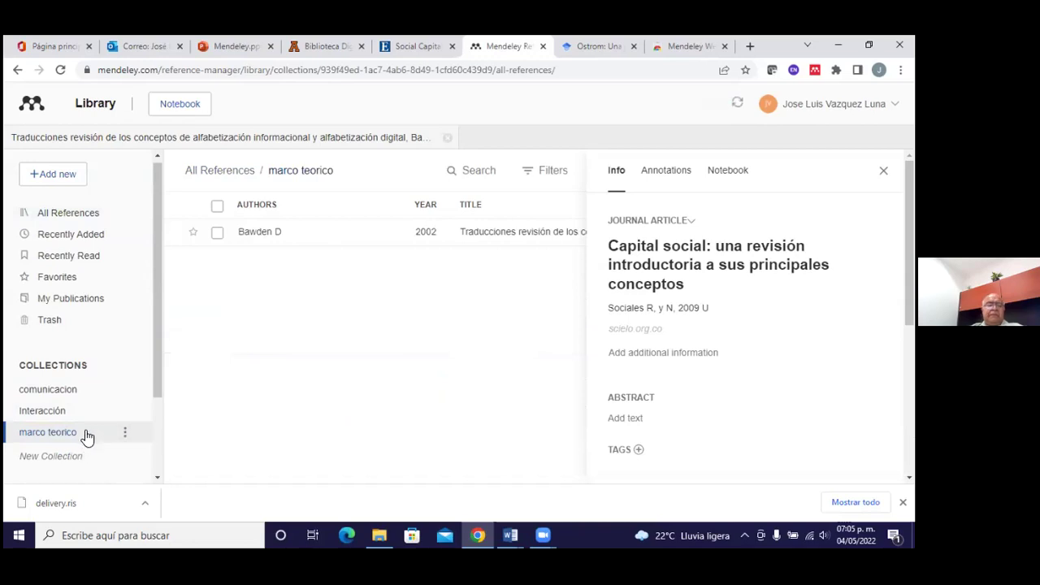
pyautogui.click(125, 433)
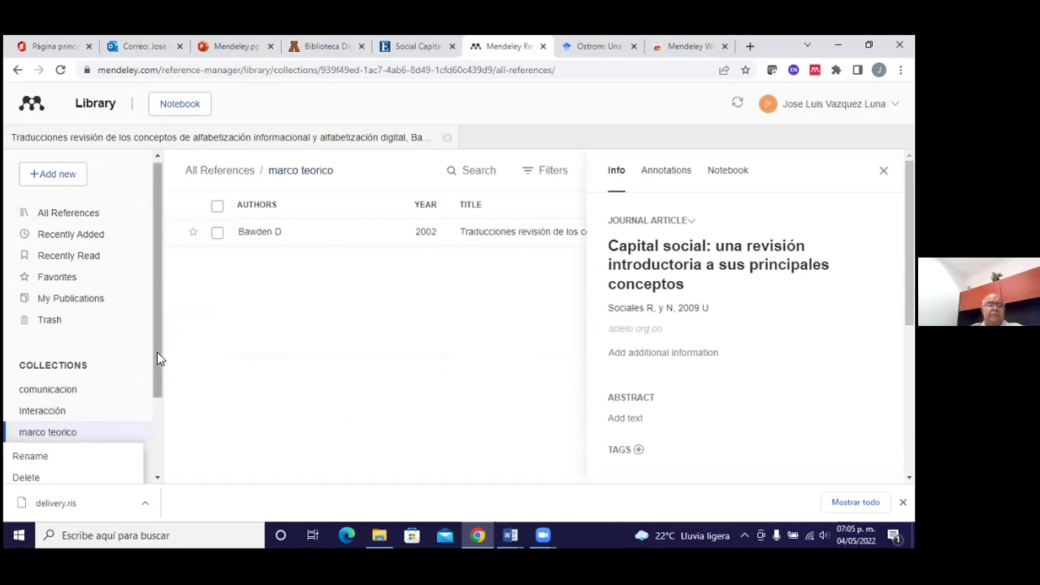
pyautogui.moveTo(157, 352); pyautogui.dragTo(155, 397)
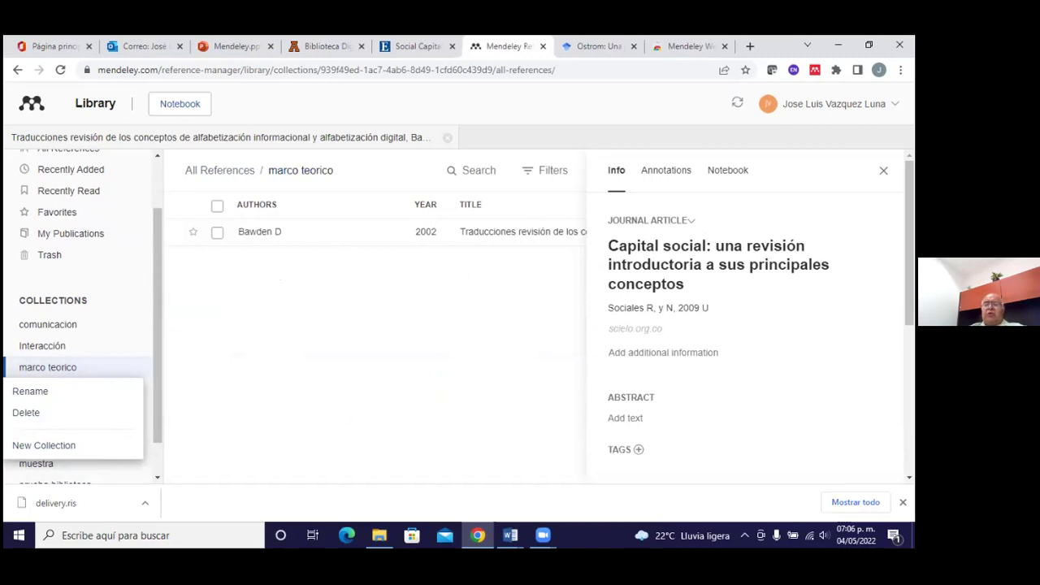
pyautogui.press('Escape')
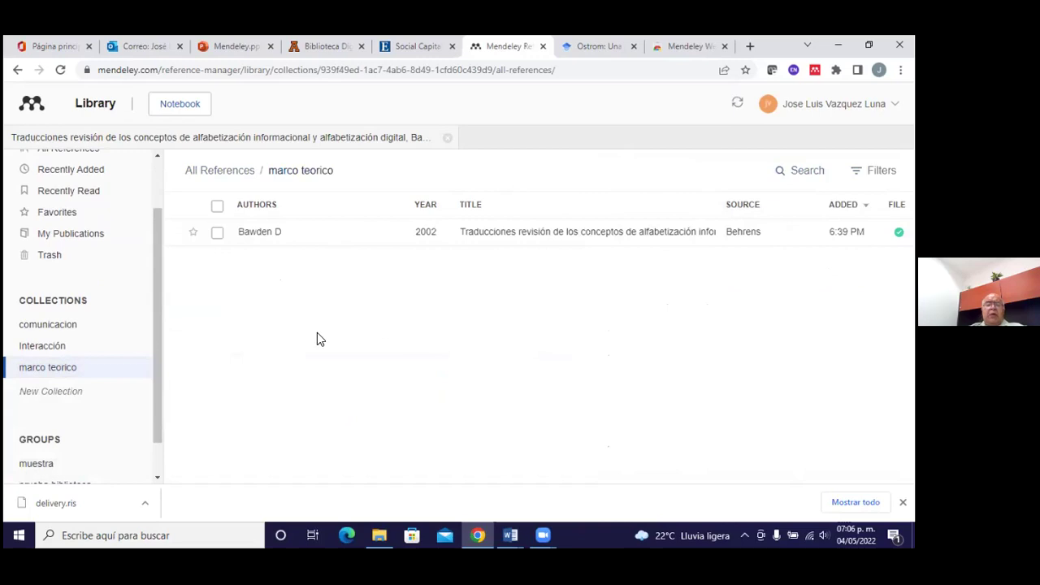
# Delete the alfabetización informacional article from marco teorico
pyautogui.moveTo(70, 376)
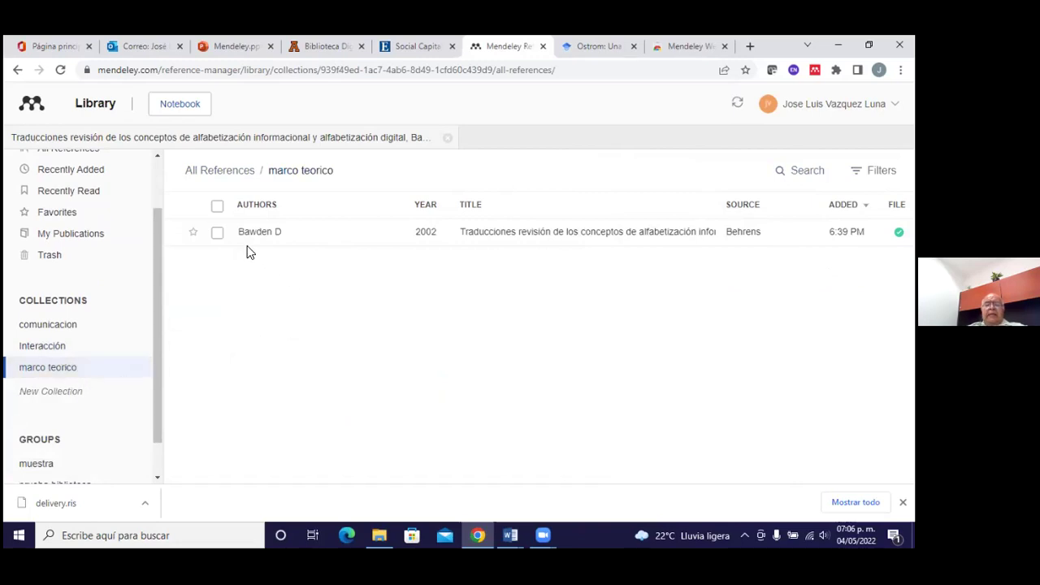
pyautogui.click(218, 233)
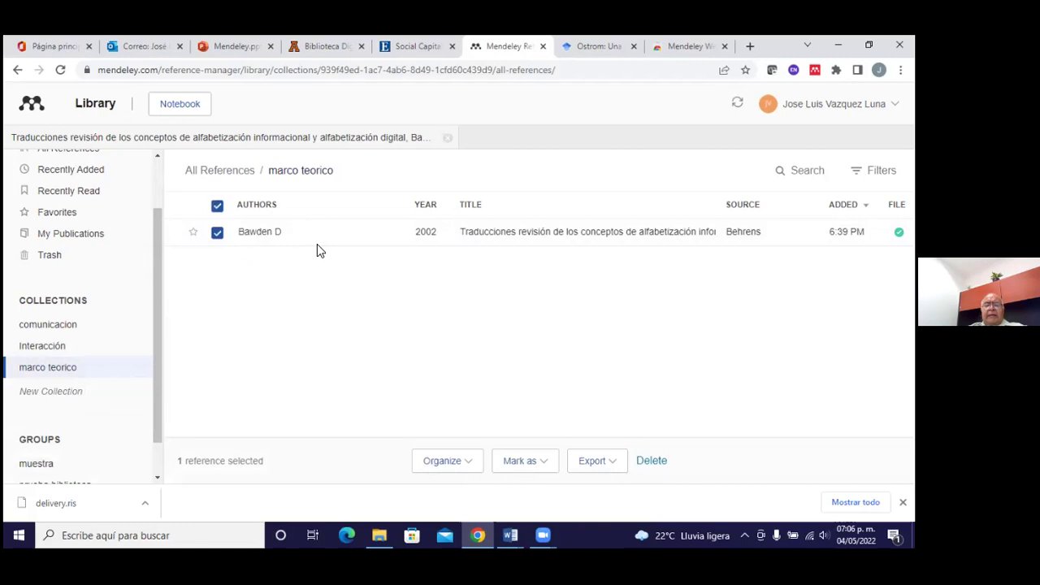
pyautogui.click(445, 459)
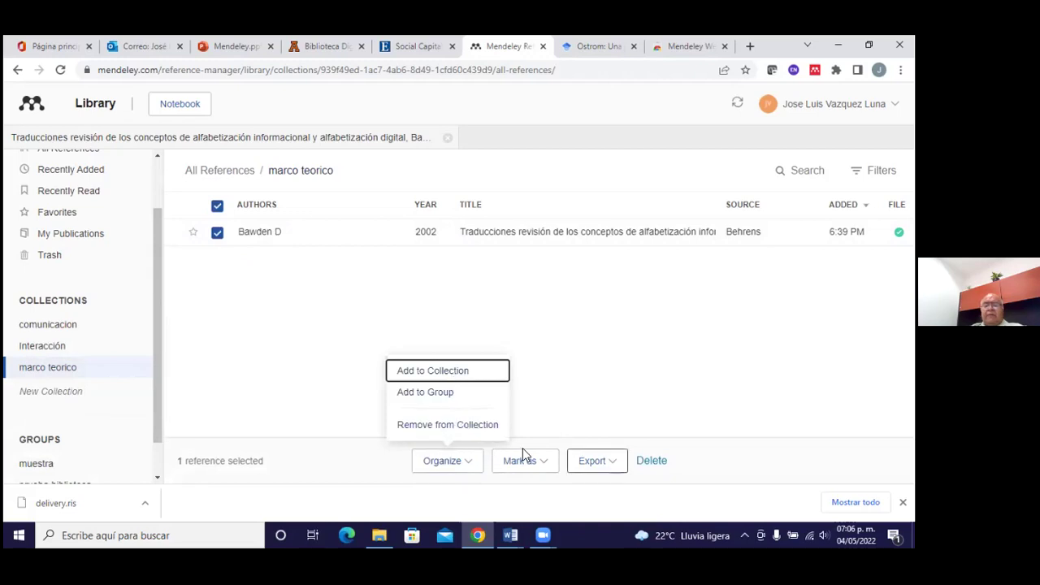
pyautogui.click(285, 274)
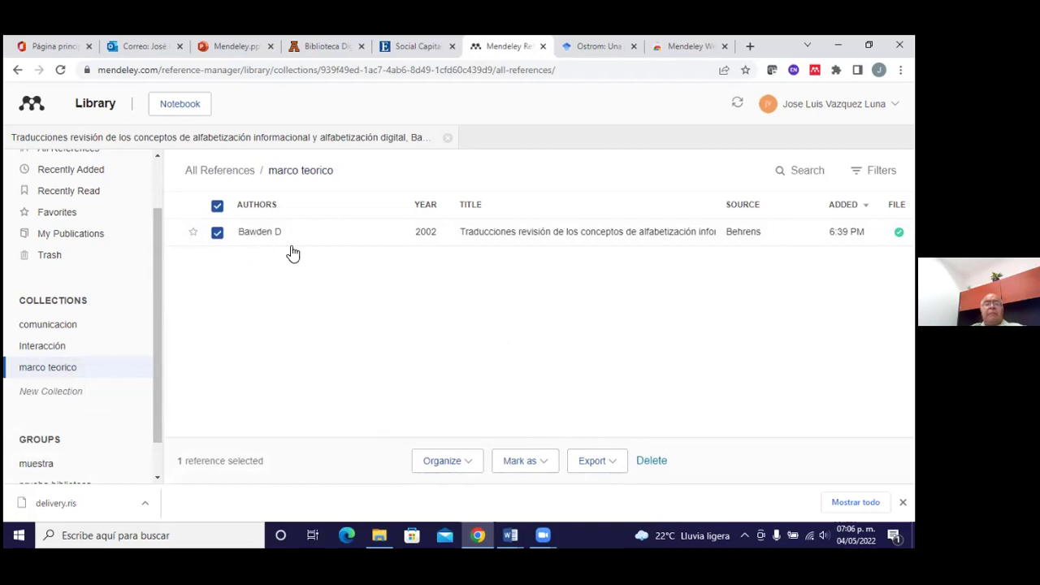
pyautogui.click(639, 460)
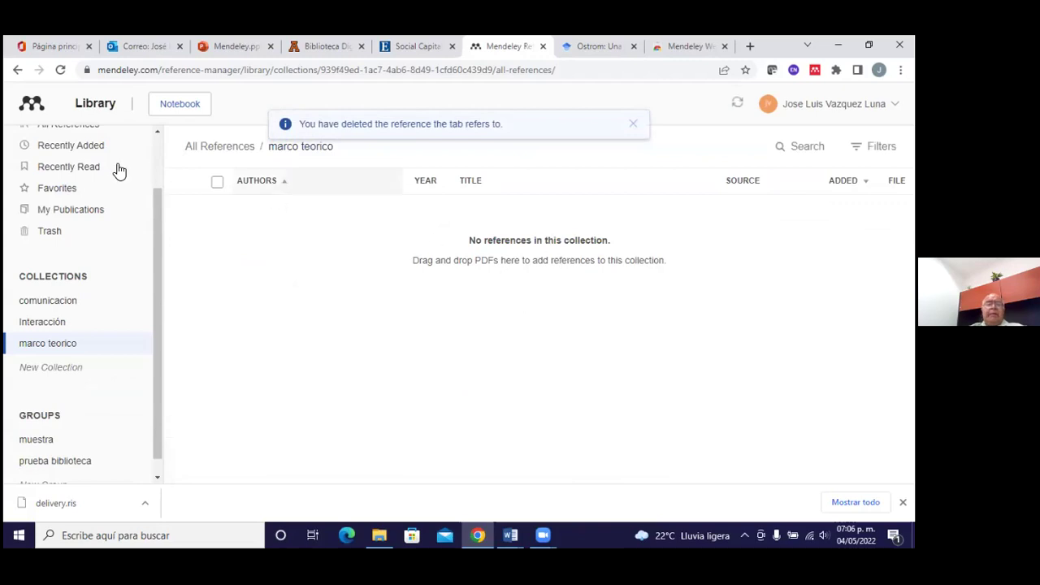
# Go back to All References and dismiss the deleted-reference notice
pyautogui.scroll(3, 134, 179)
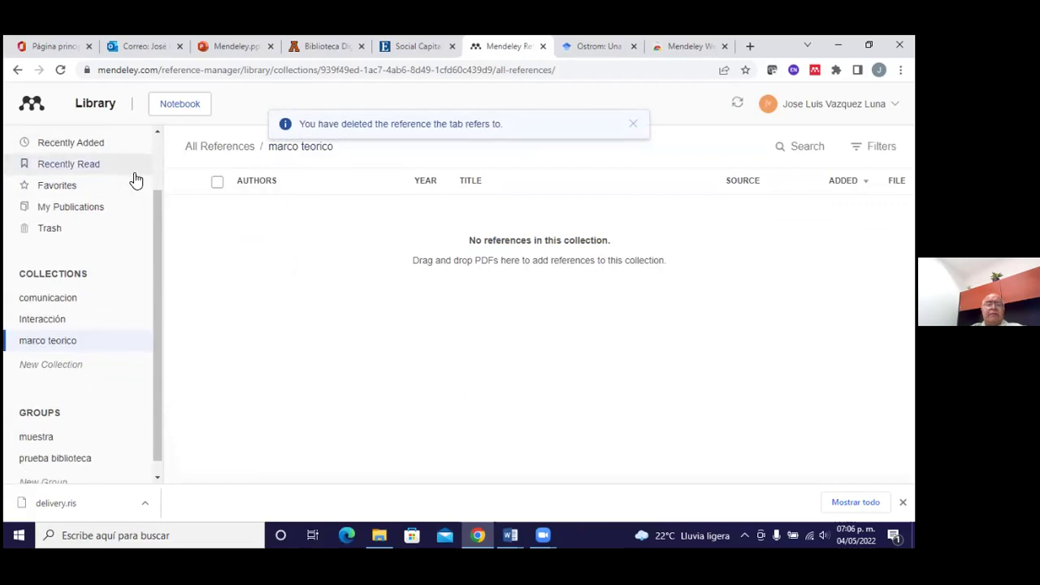
pyautogui.click(95, 157)
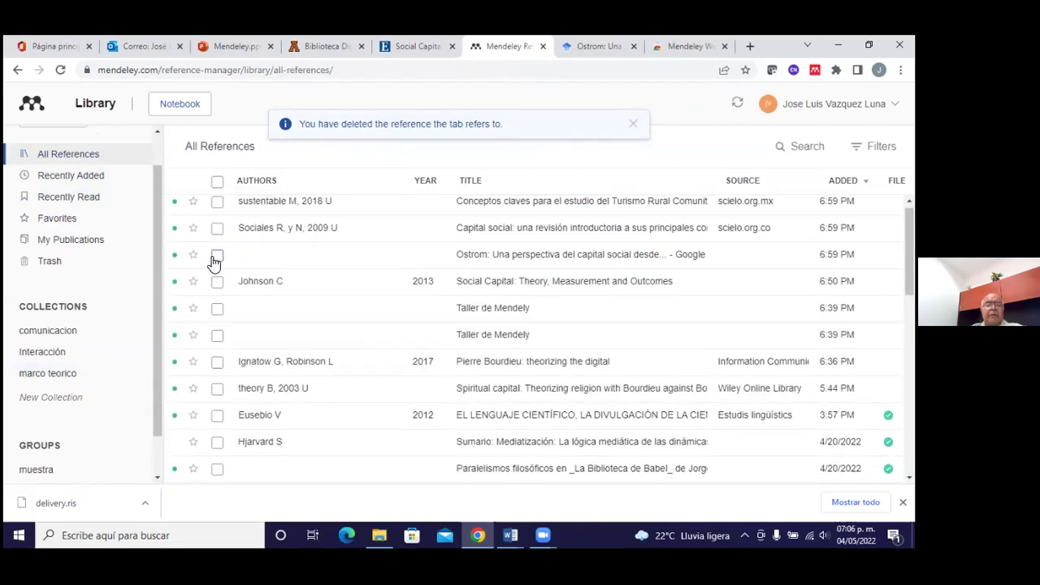
pyautogui.scroll(-2, 311, 319)
pyautogui.scroll(-3, 312, 321)
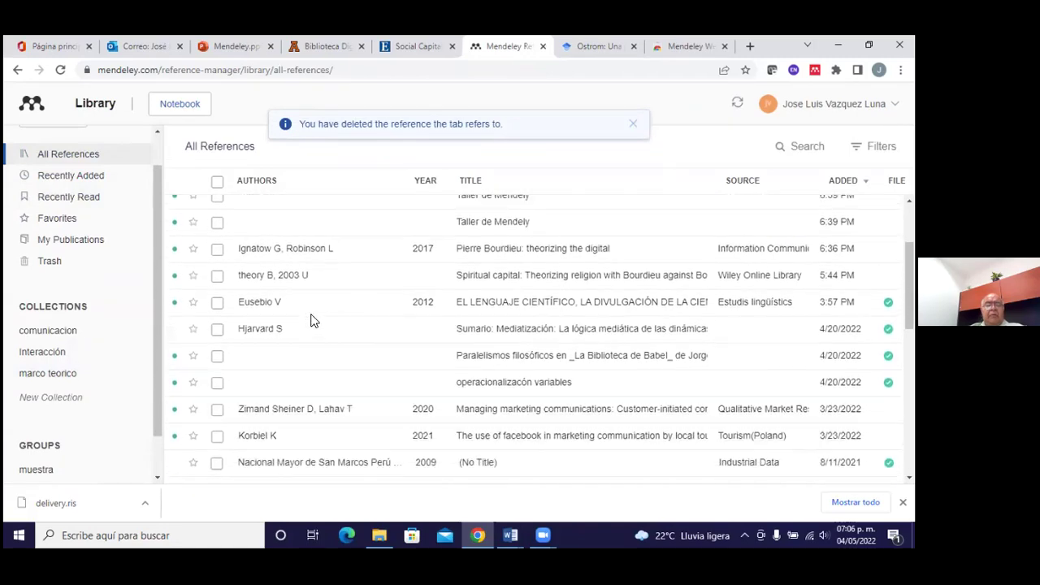
pyautogui.scroll(-2, 311, 321)
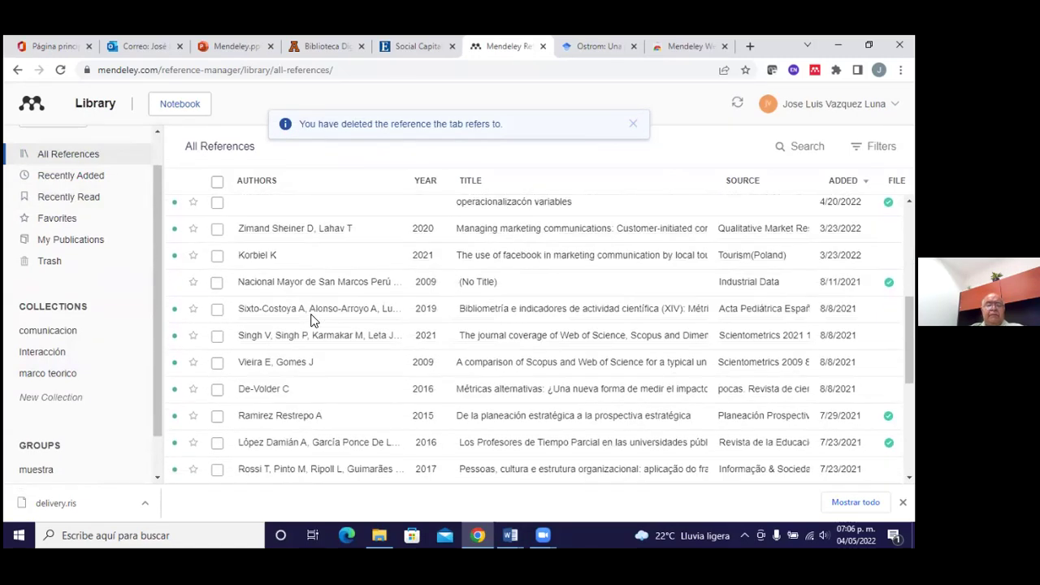
pyautogui.scroll(5, 312, 321)
pyautogui.scroll(-2, 311, 321)
pyautogui.scroll(3, 301, 389)
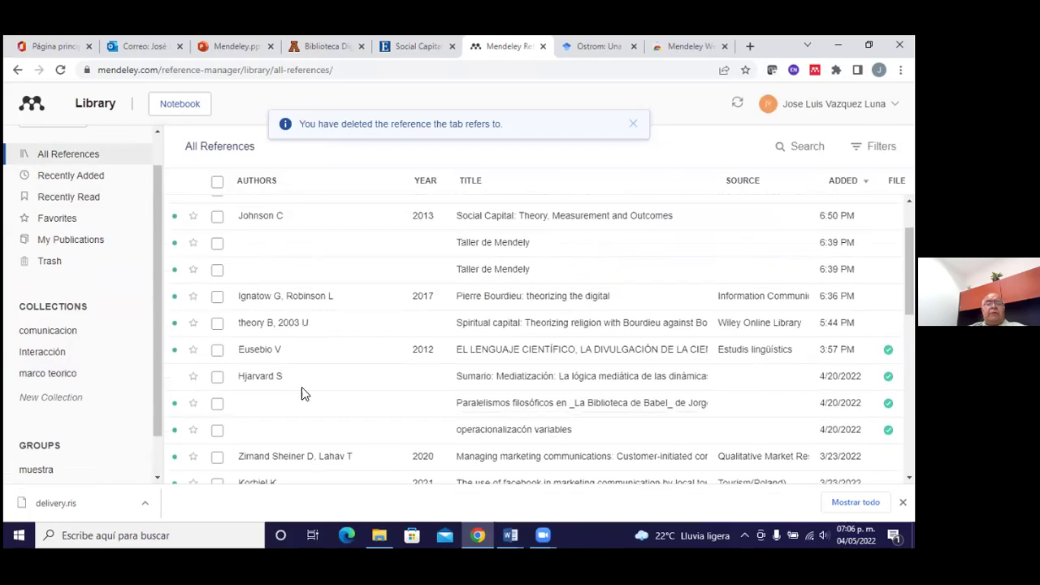
pyautogui.click(633, 125)
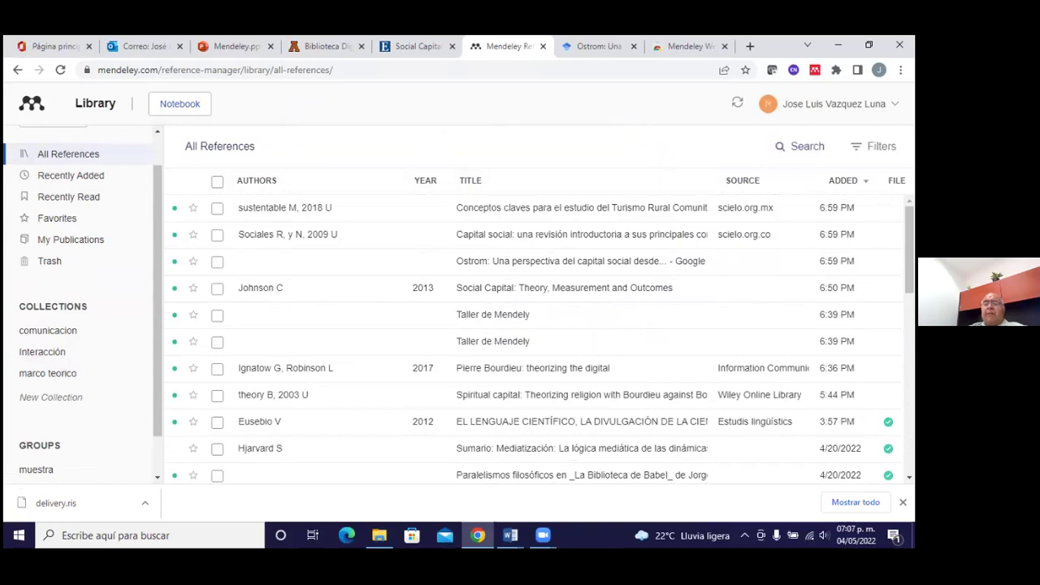
pyautogui.click(800, 147)
pyautogui.write('b')
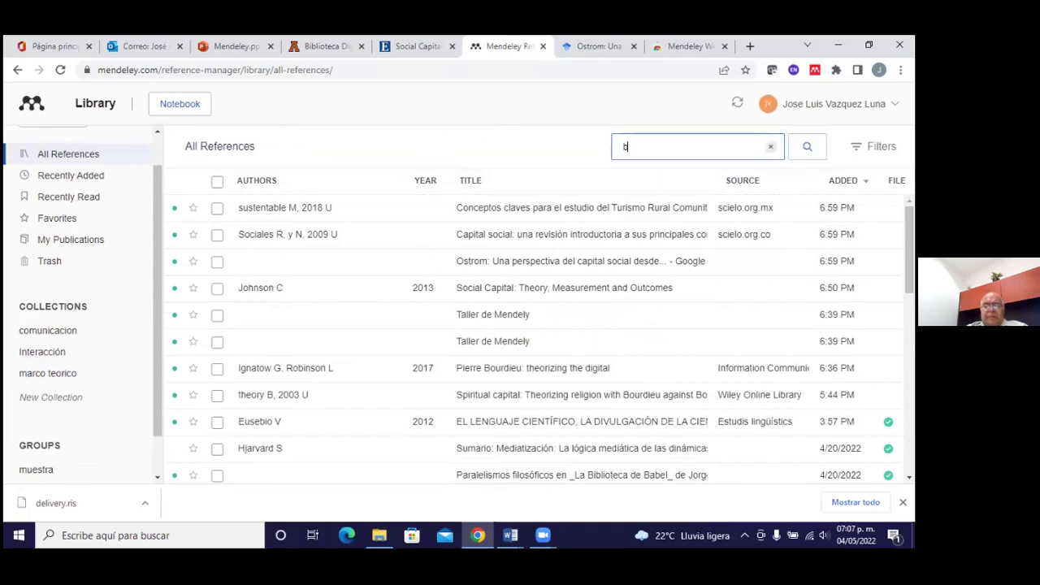
pyautogui.write('auden')
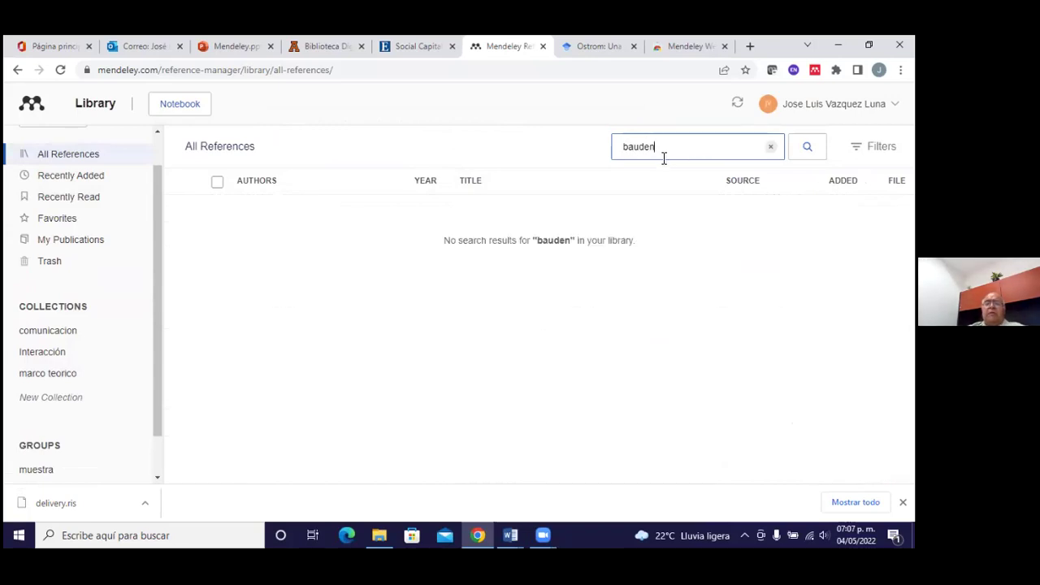
pyautogui.doubleClick(638, 158)
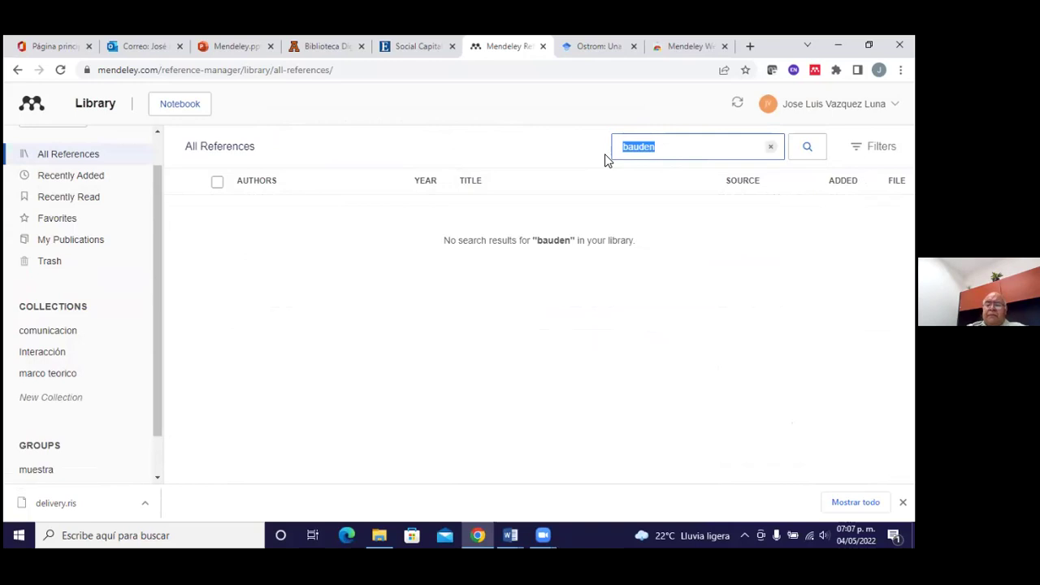
pyautogui.press('BackSpace')
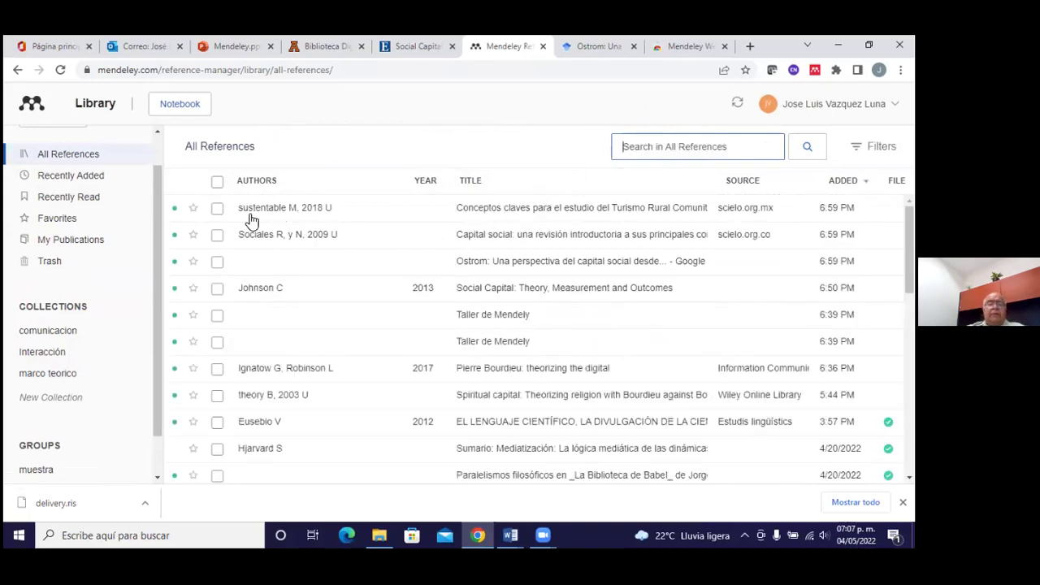
# Add the Turismo Rural and Capital social references to the marco teorico collection
pyautogui.click(218, 209)
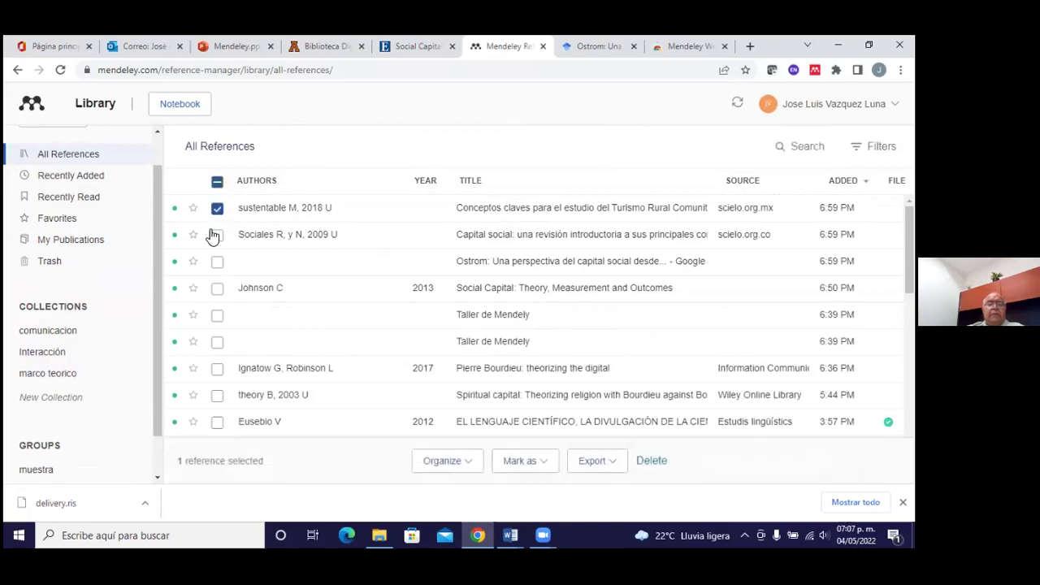
pyautogui.click(218, 235)
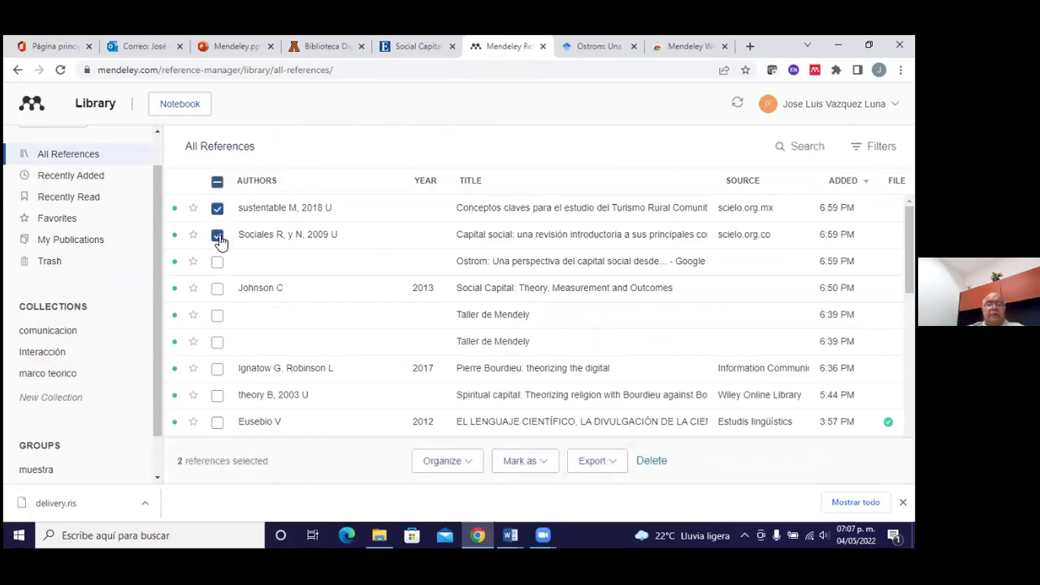
pyautogui.click(414, 448)
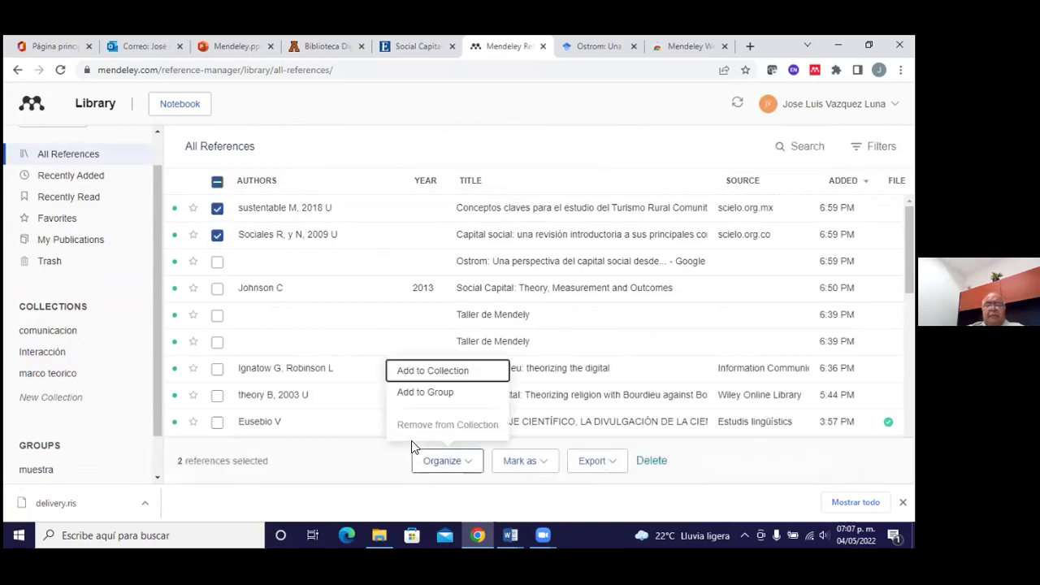
pyautogui.click(462, 374)
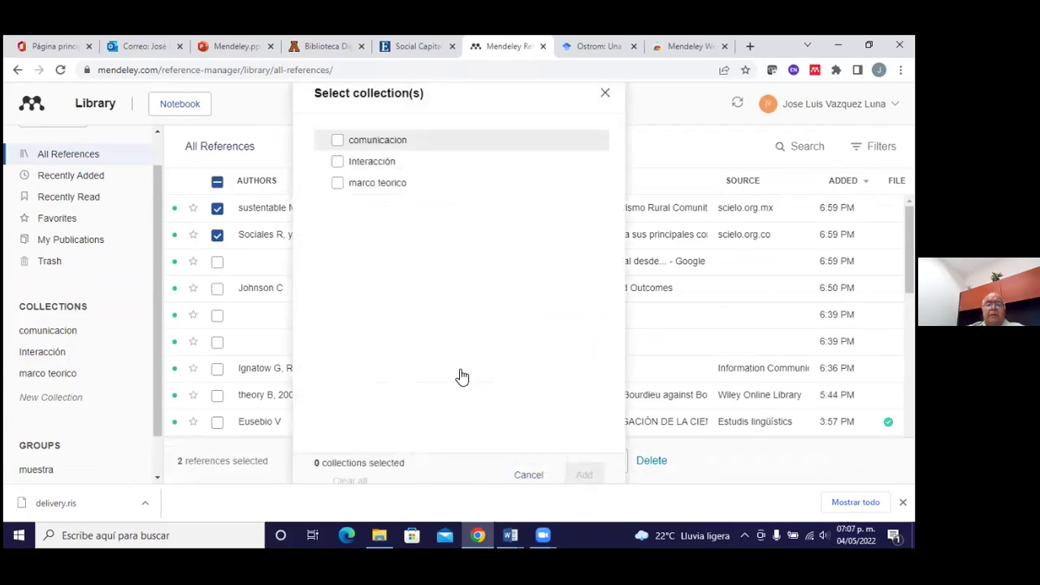
pyautogui.click(340, 184)
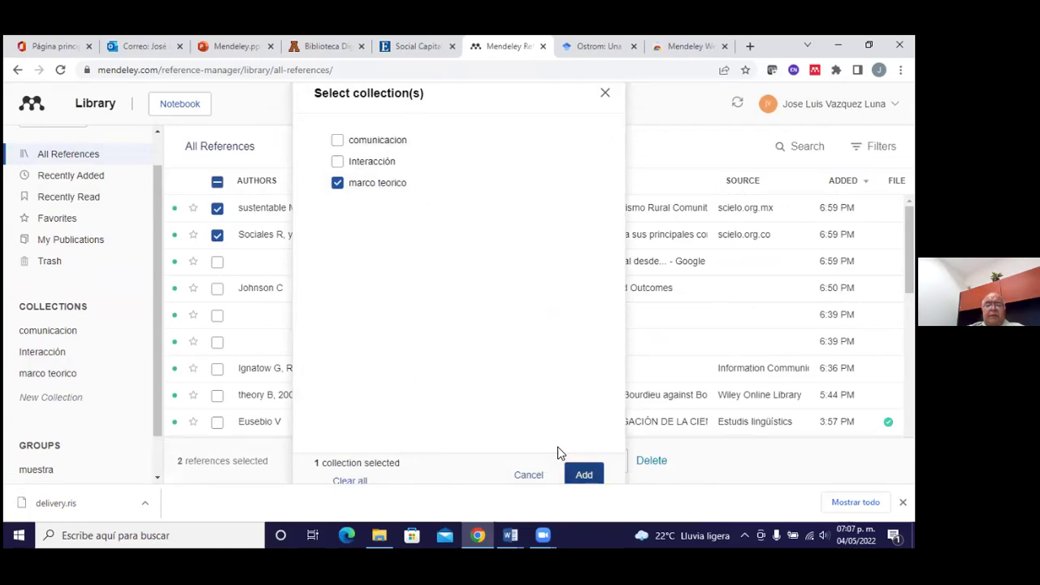
pyautogui.click(583, 475)
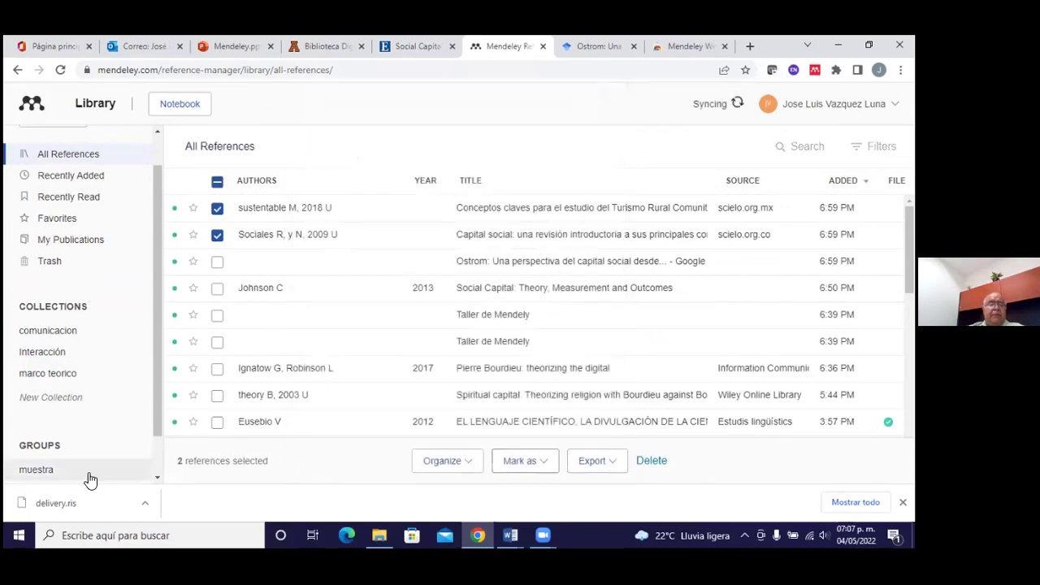
# In marco teorico, delete both references, then return to All References
pyautogui.click(65, 377)
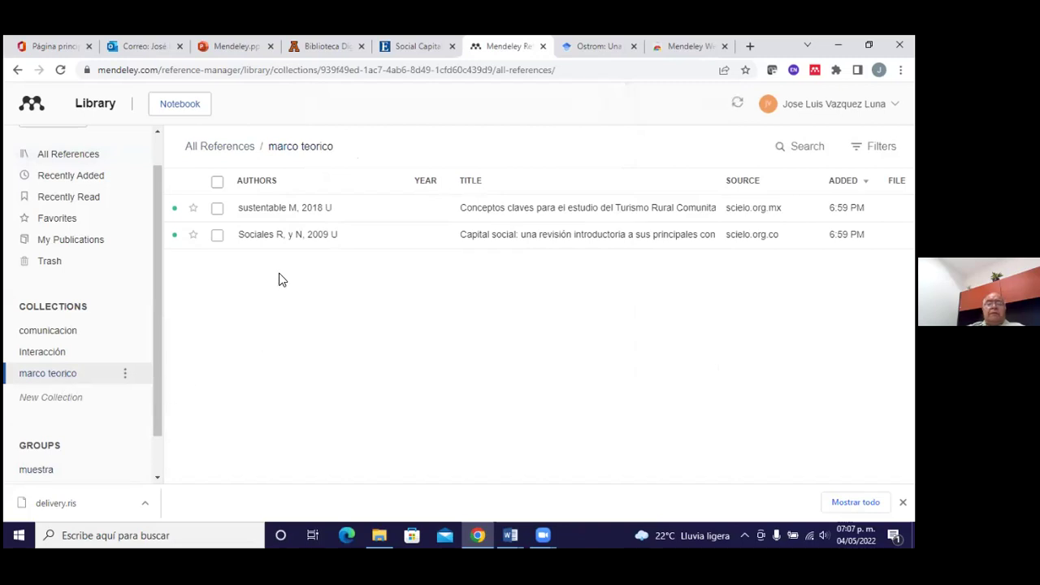
pyautogui.click(218, 236)
pyautogui.click(218, 209)
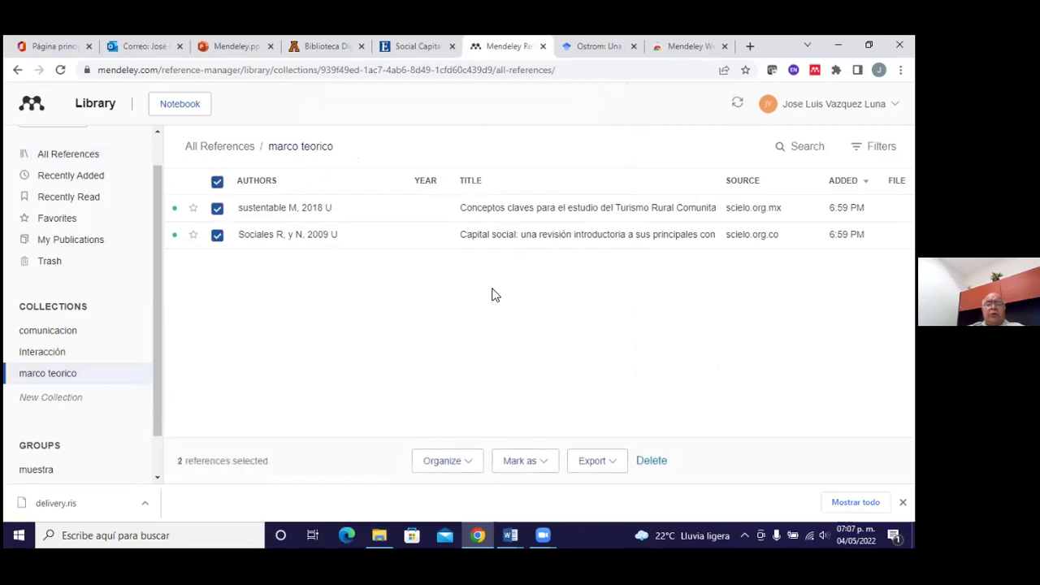
pyautogui.click(667, 460)
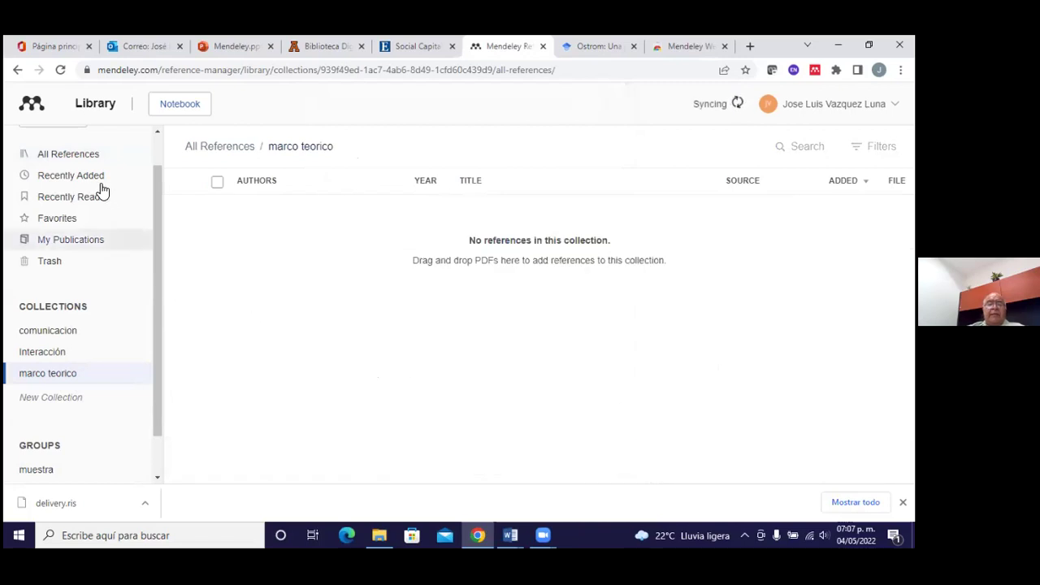
pyautogui.click(95, 156)
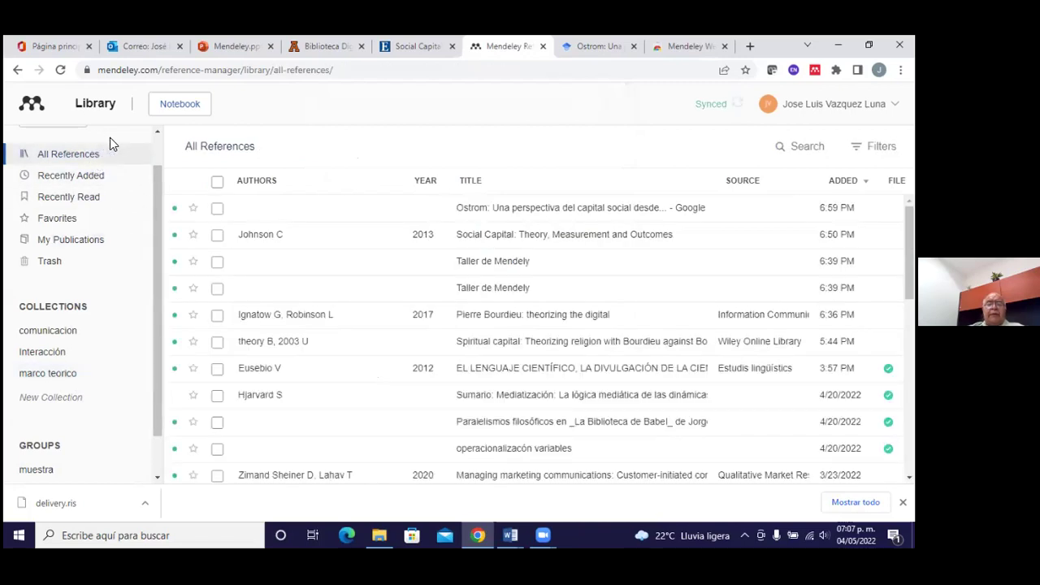
pyautogui.scroll(-1, 326, 306)
pyautogui.scroll(1, 326, 307)
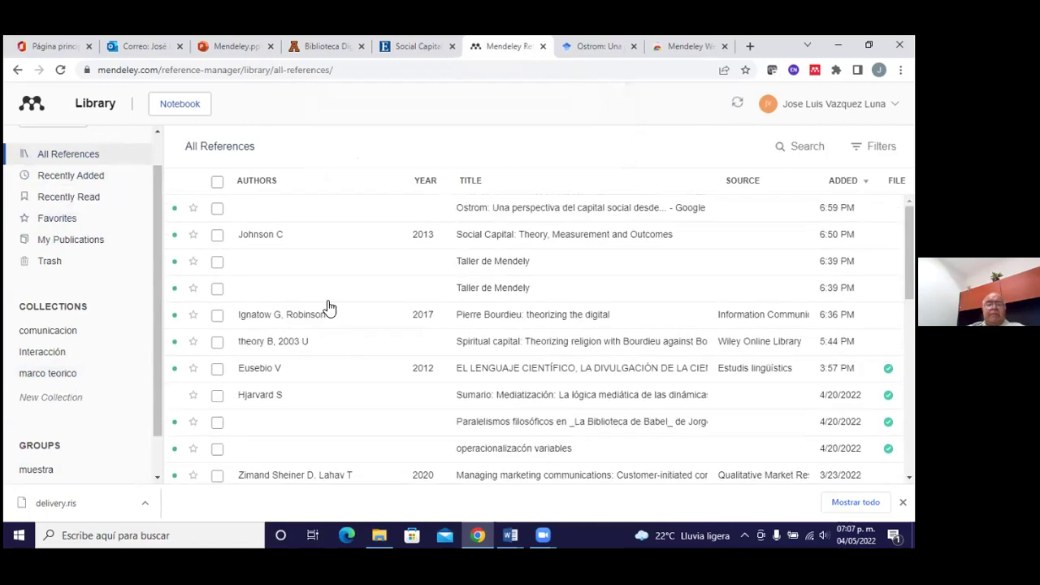
pyautogui.scroll(-3, 326, 306)
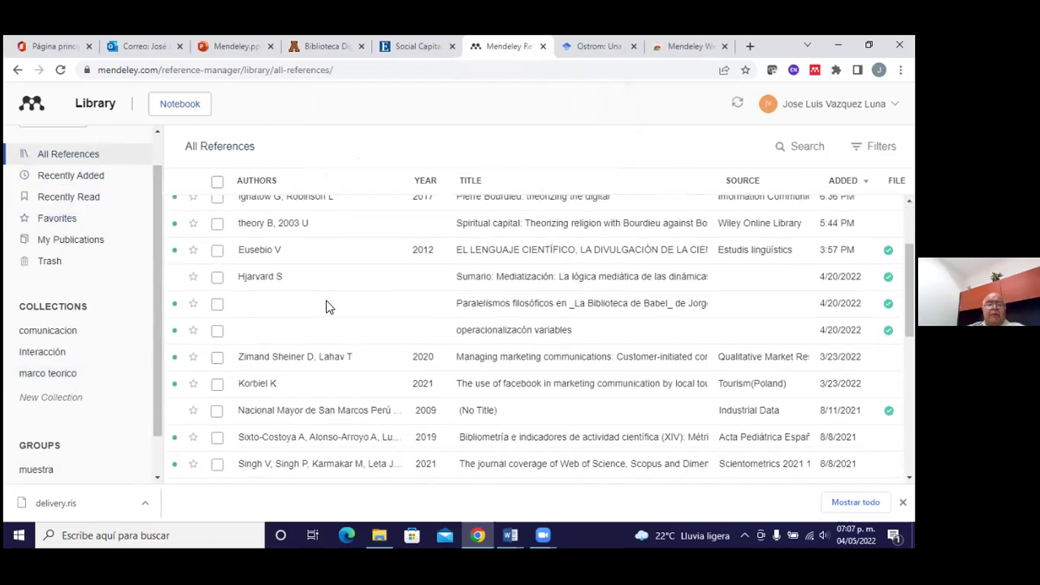
pyautogui.scroll(1, 325, 306)
pyautogui.scroll(2, 328, 306)
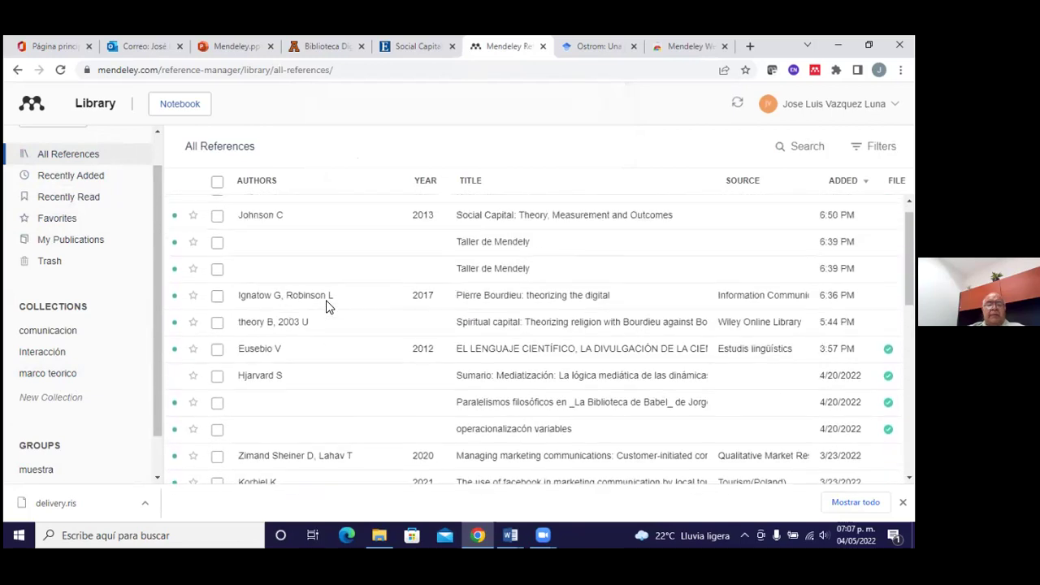
pyautogui.scroll(-1, 327, 306)
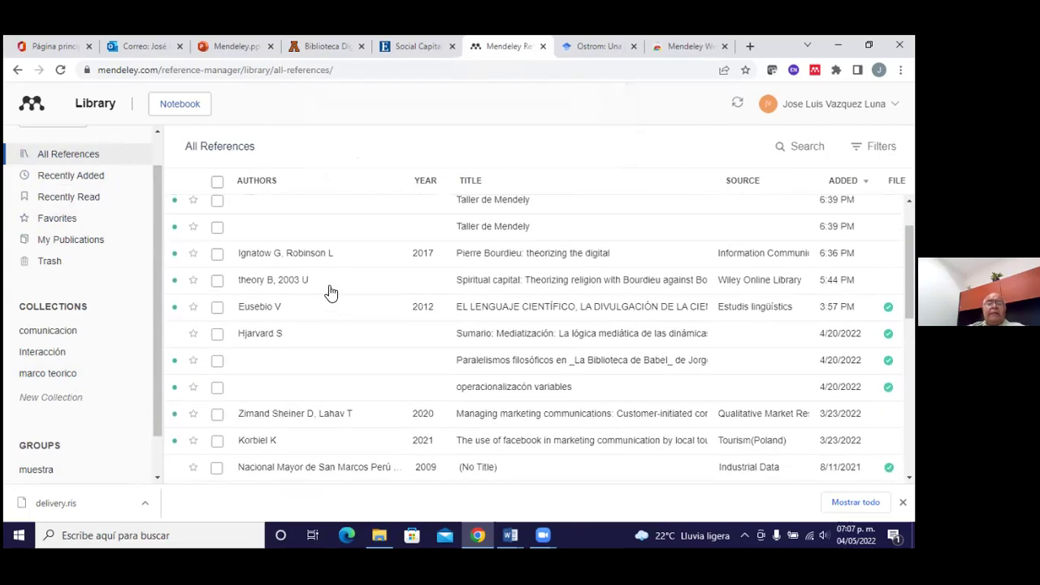
pyautogui.scroll(-1, 333, 285)
pyautogui.scroll(-1, 333, 266)
pyautogui.scroll(1, 333, 266)
pyautogui.scroll(2, 333, 265)
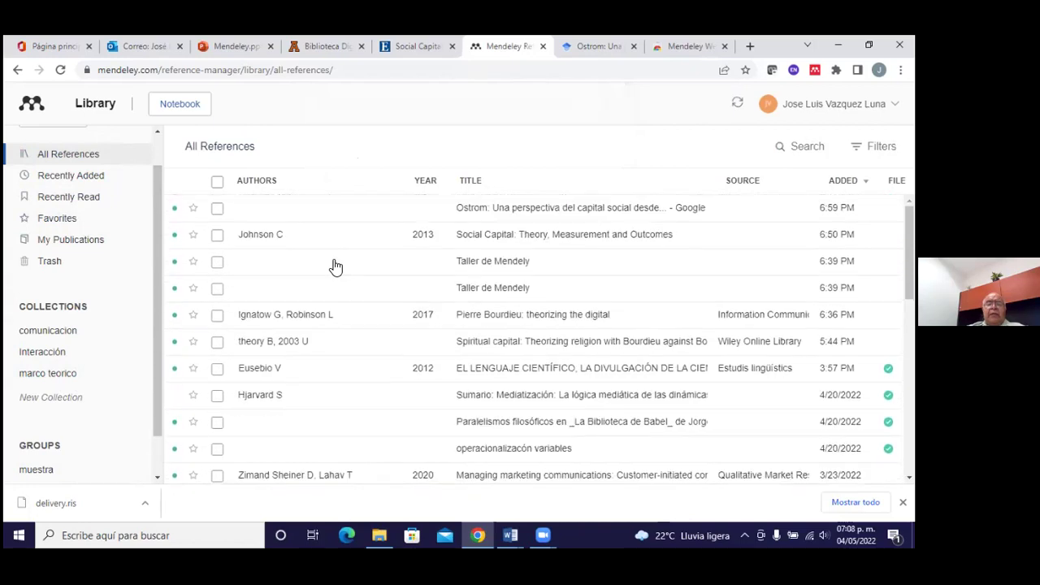
pyautogui.click(50, 373)
pyautogui.scroll(-1, 345, 326)
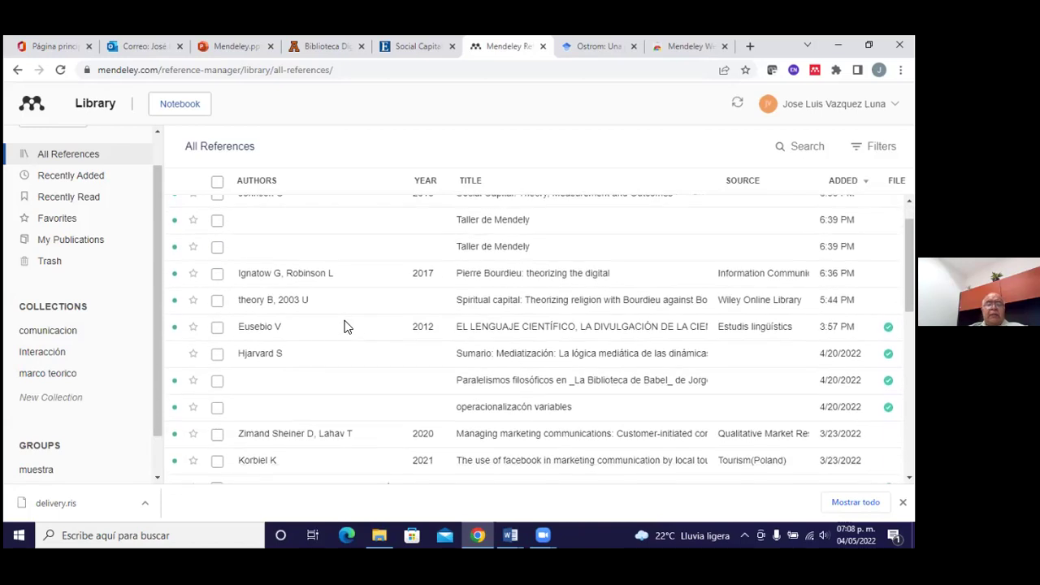
pyautogui.scroll(-5, 345, 326)
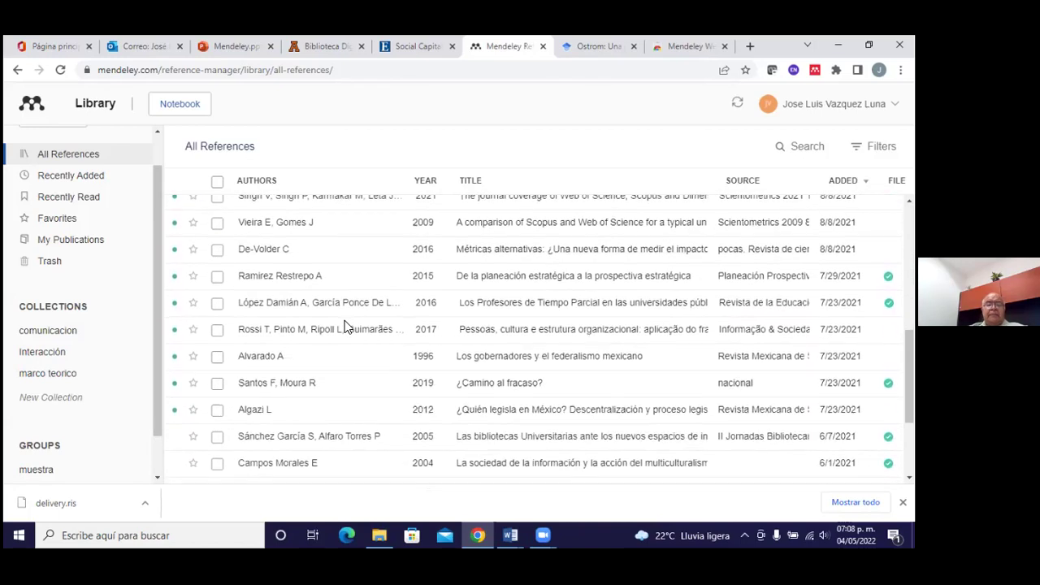
pyautogui.scroll(-4, 345, 326)
pyautogui.scroll(10, 347, 327)
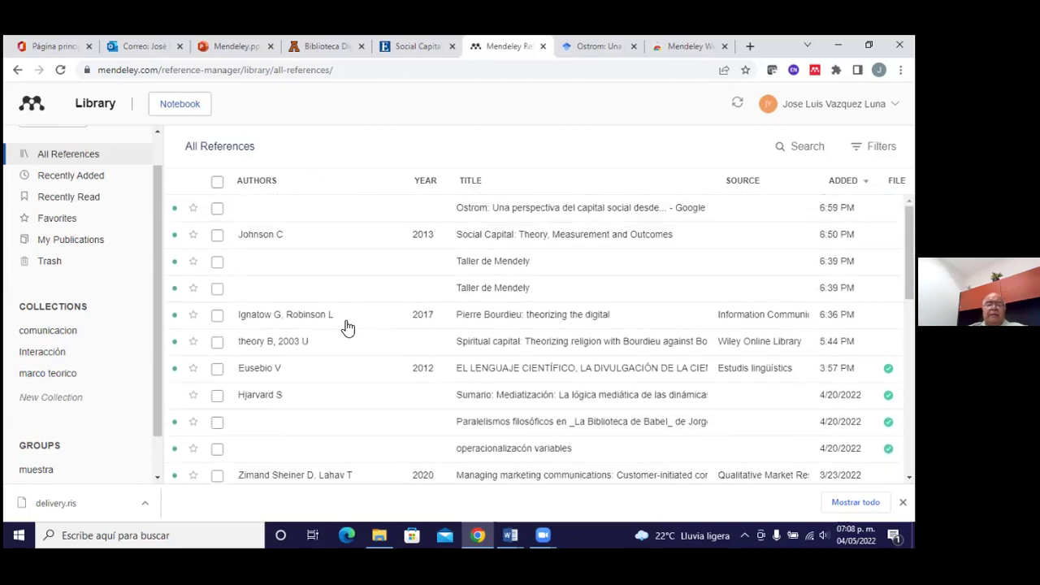
# Select the Ignatow, theory B and Eusebio V references and add them to Interacción
pyautogui.click(219, 314)
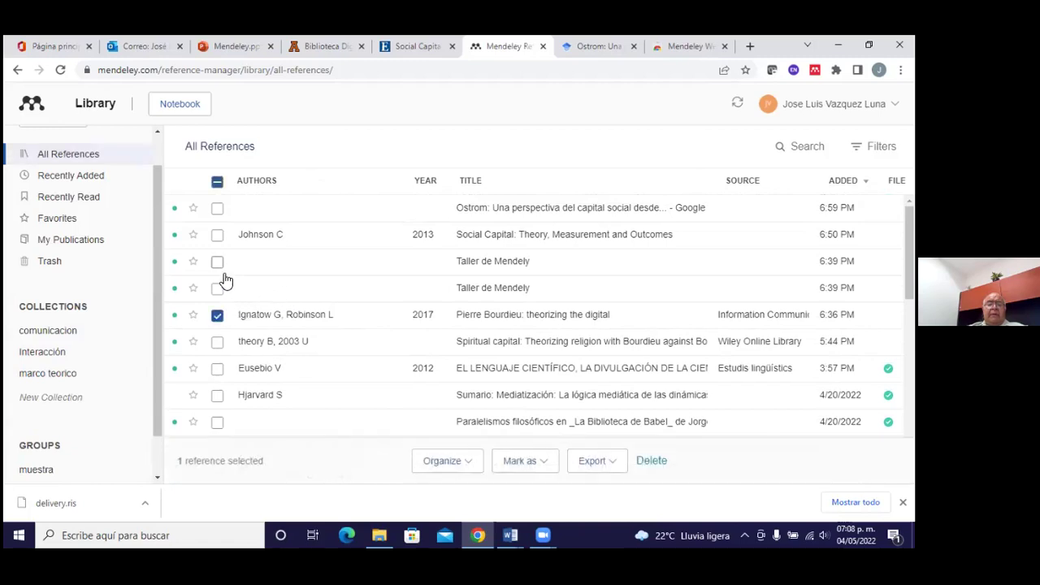
pyautogui.click(217, 316)
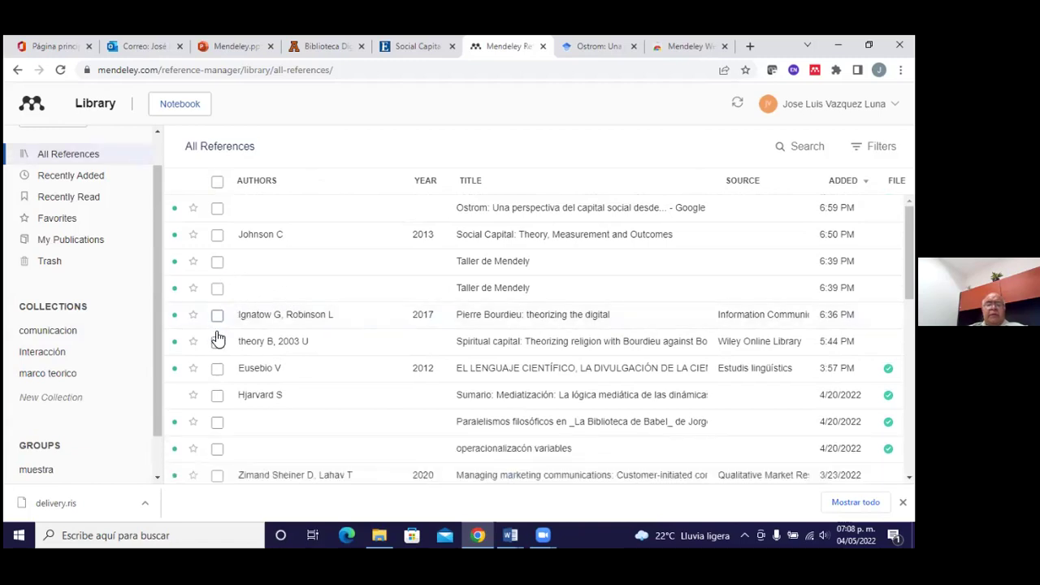
pyautogui.click(217, 317)
pyautogui.click(216, 343)
pyautogui.click(217, 369)
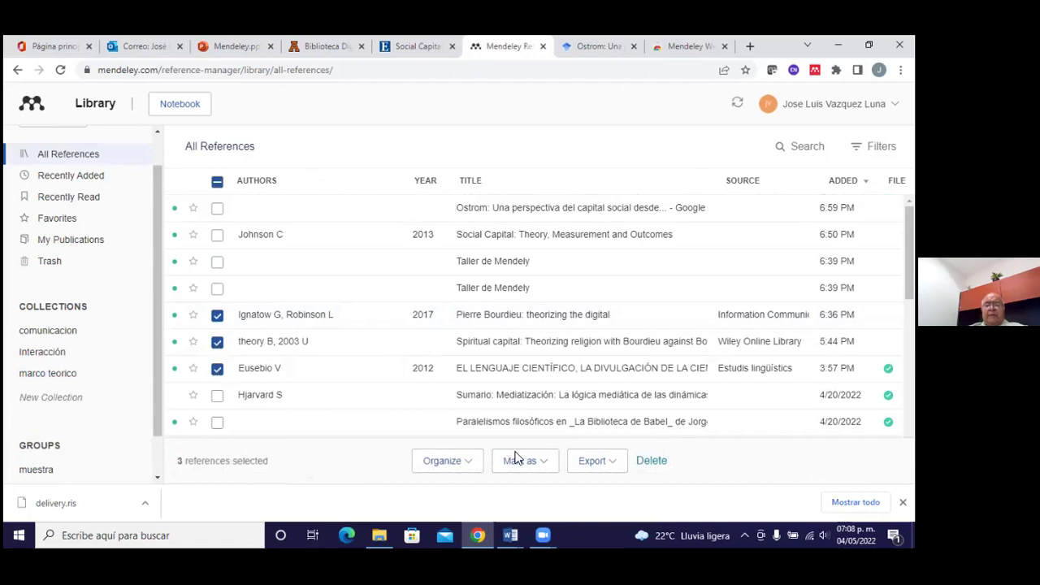
pyautogui.click(464, 460)
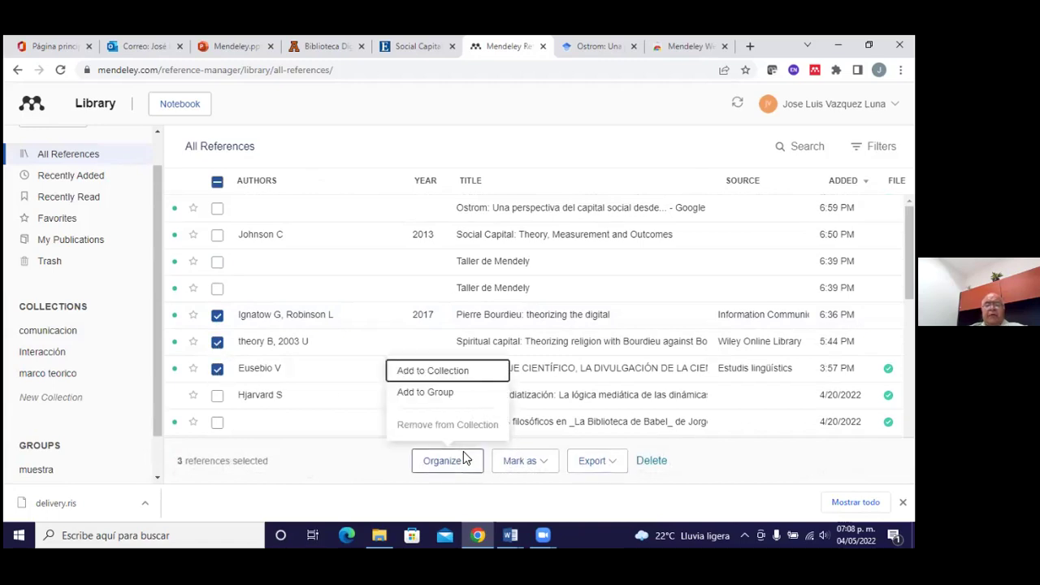
pyautogui.click(458, 373)
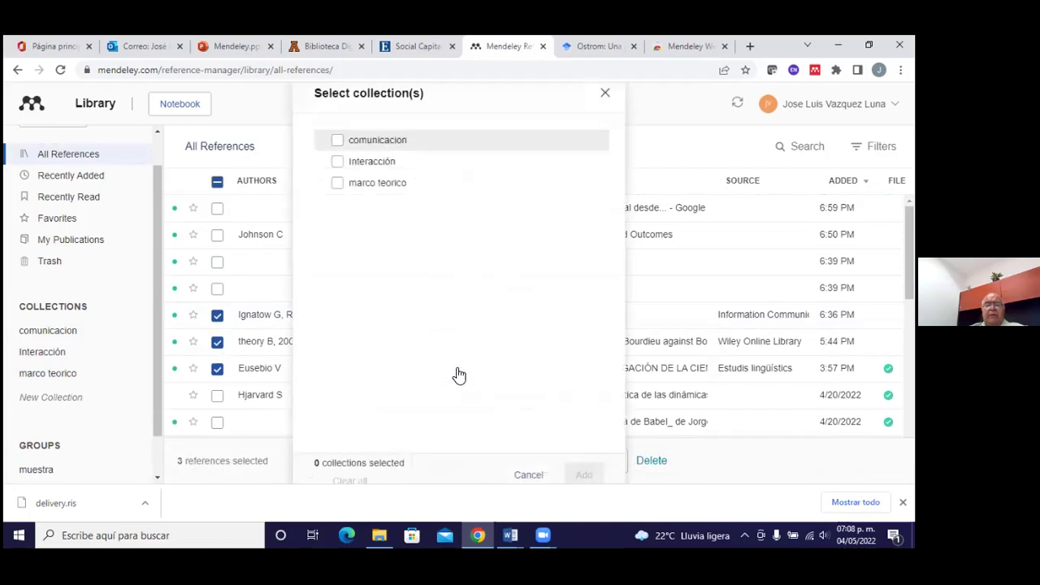
pyautogui.click(337, 162)
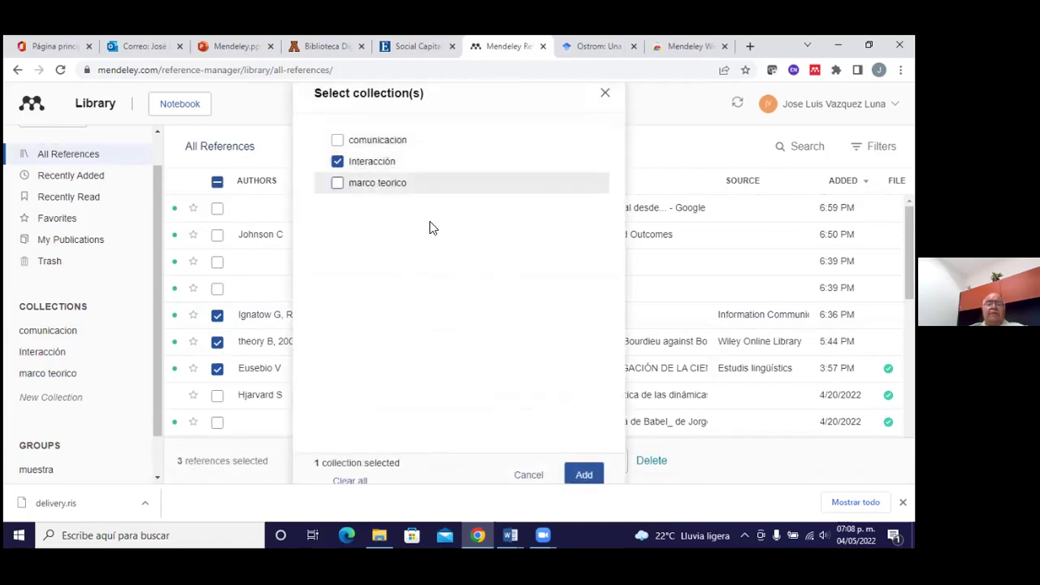
pyautogui.click(577, 461)
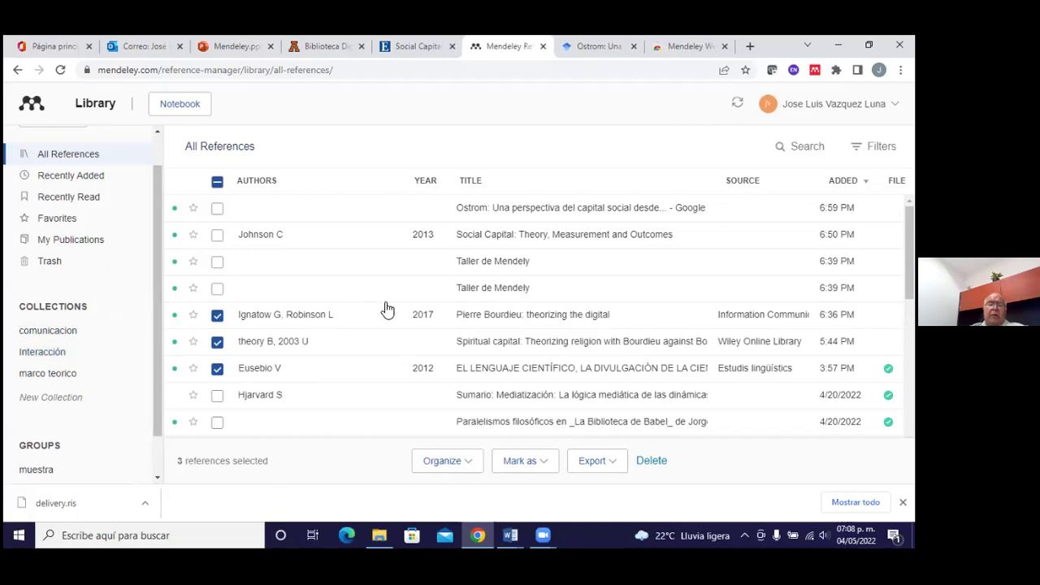
pyautogui.scroll(-3, 363, 354)
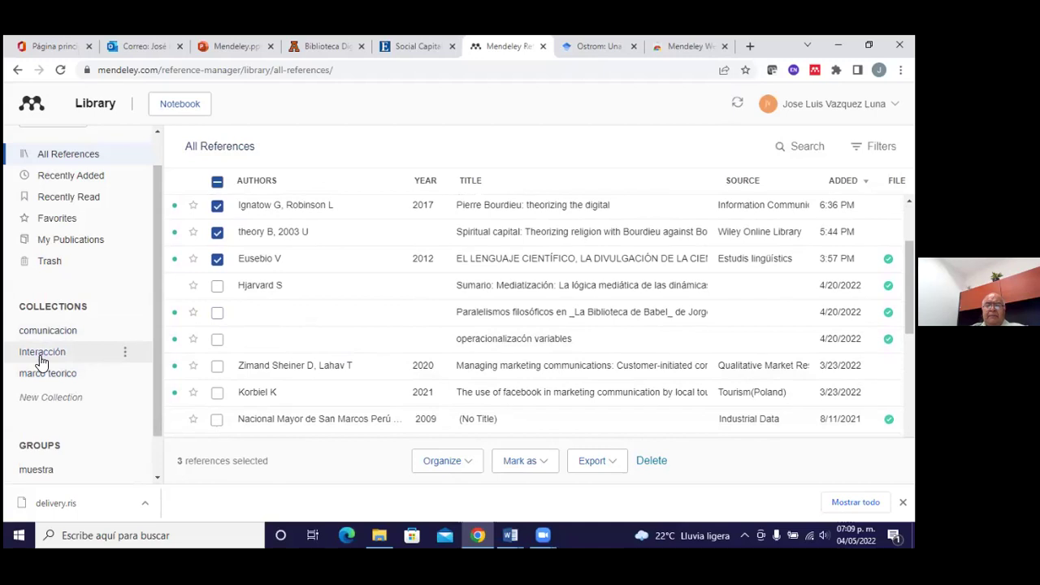
pyautogui.scroll(-1, 50, 391)
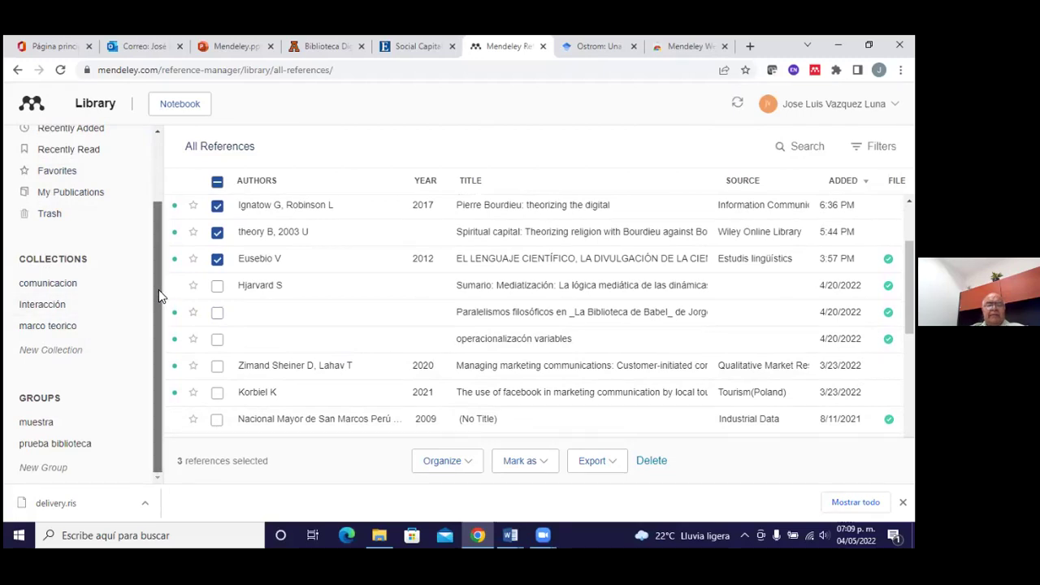
# Add a new group titled 'Mendeley comunicación' to the Groups list
pyautogui.click(56, 468)
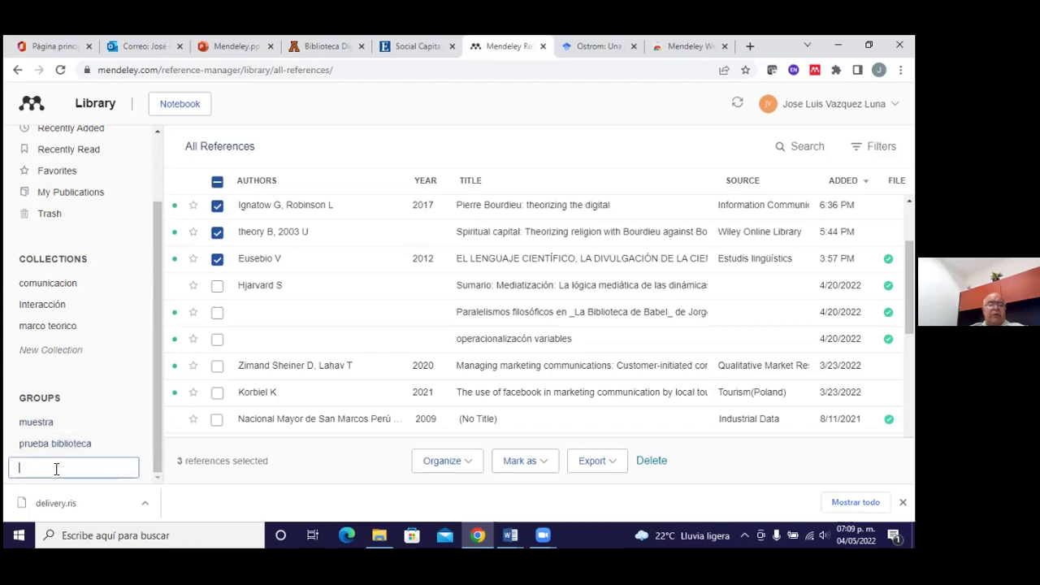
pyautogui.write('Mendele')
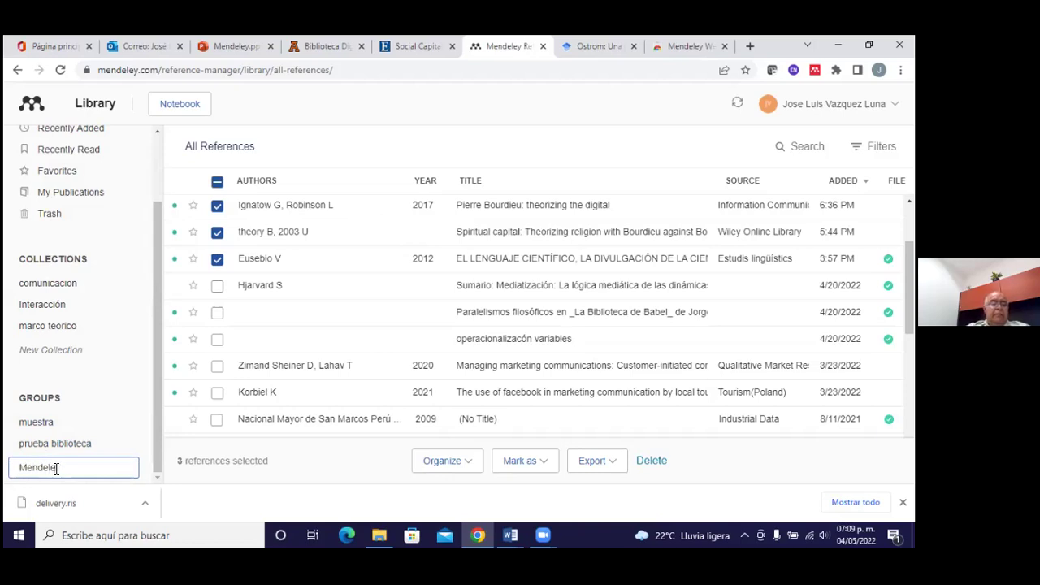
pyautogui.write('y comunicac')
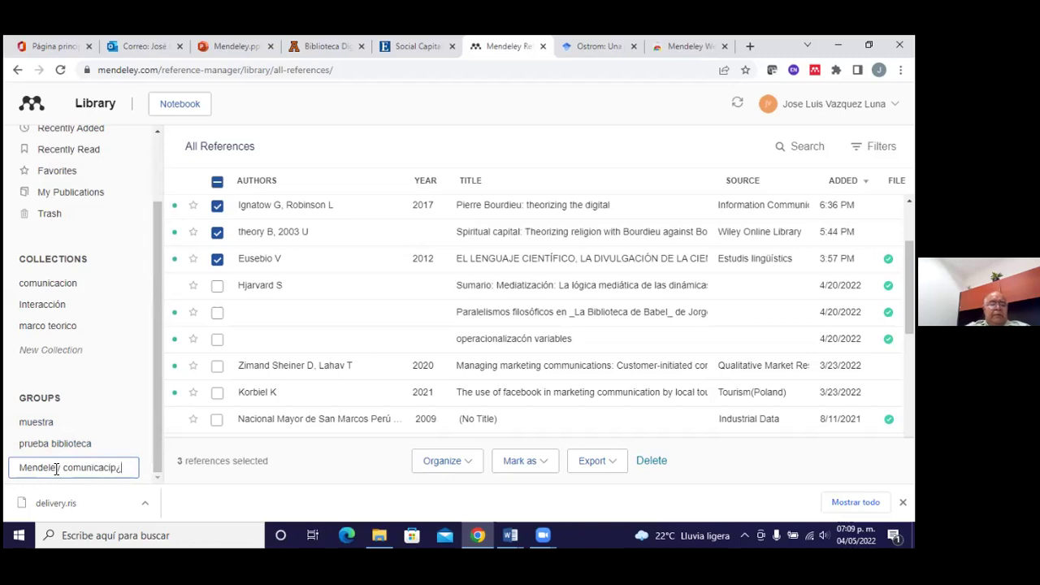
pyautogui.write('ión')
pyautogui.press('Return')
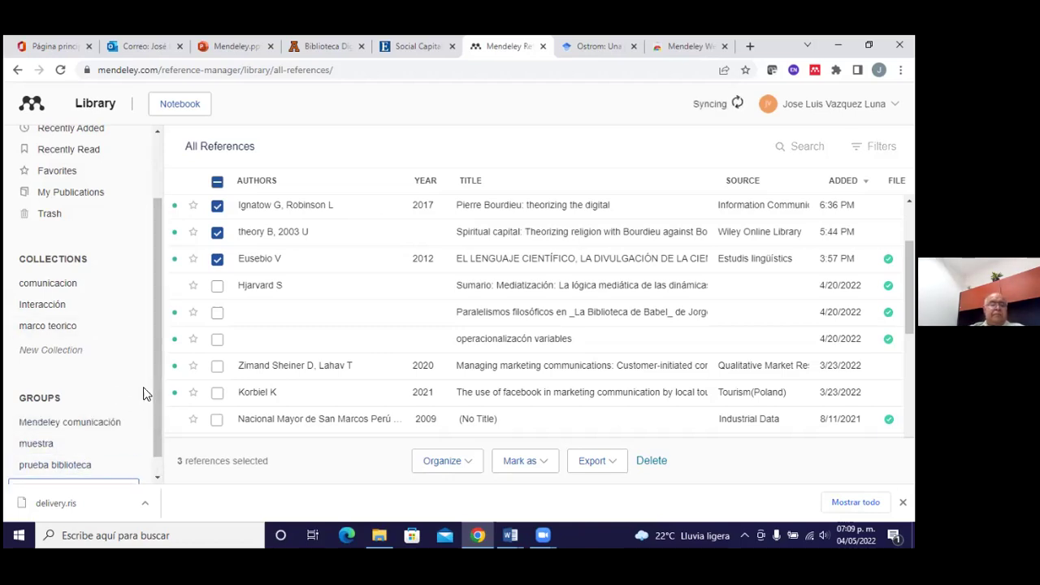
pyautogui.scroll(-1, 157, 388)
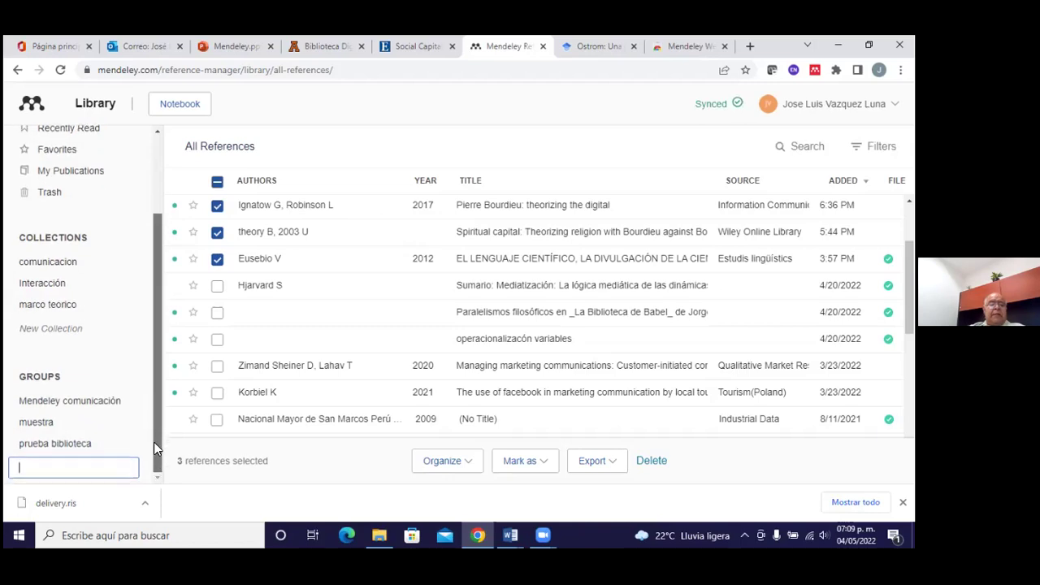
# Open Manage Group for Mendeley comunicación to view its members and settings
pyautogui.click(116, 415)
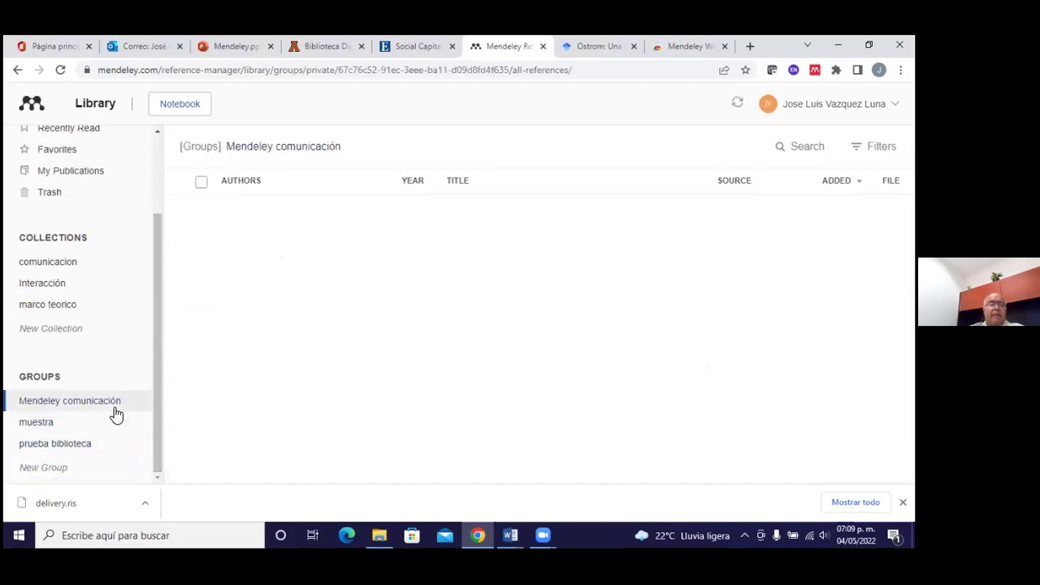
pyautogui.doubleClick(116, 404)
pyautogui.doubleClick(13, 405)
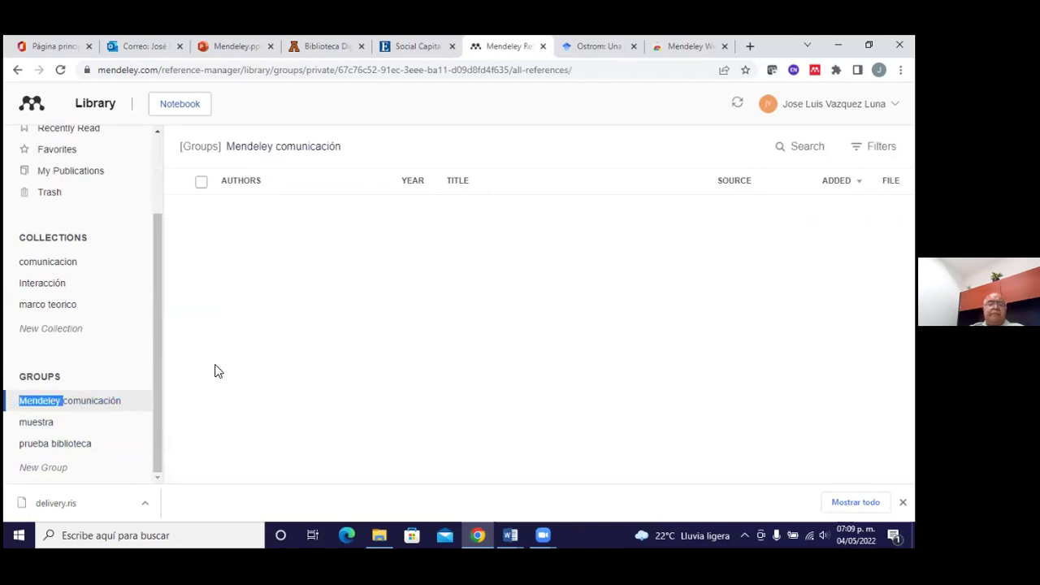
pyautogui.rightClick(136, 407)
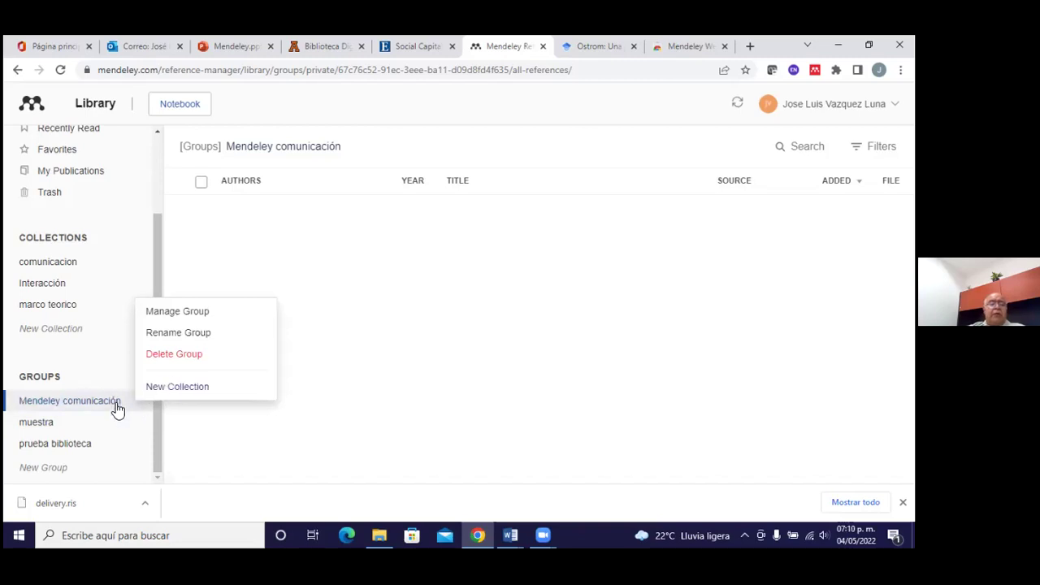
pyautogui.click(169, 315)
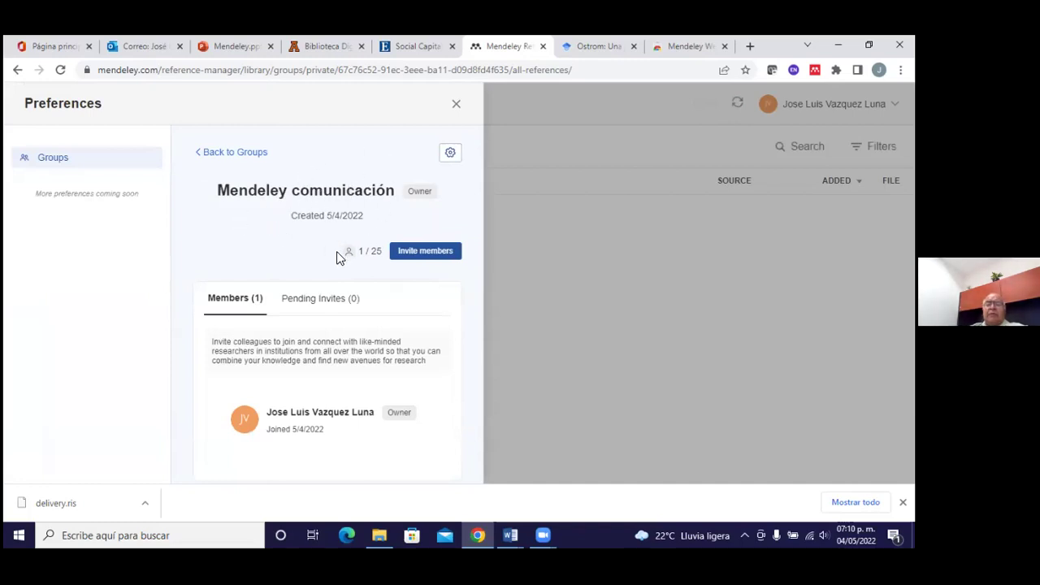
# Invite a colleague to Mendeley comunicación by entering their e-mail address and sending the invite
pyautogui.click(433, 252)
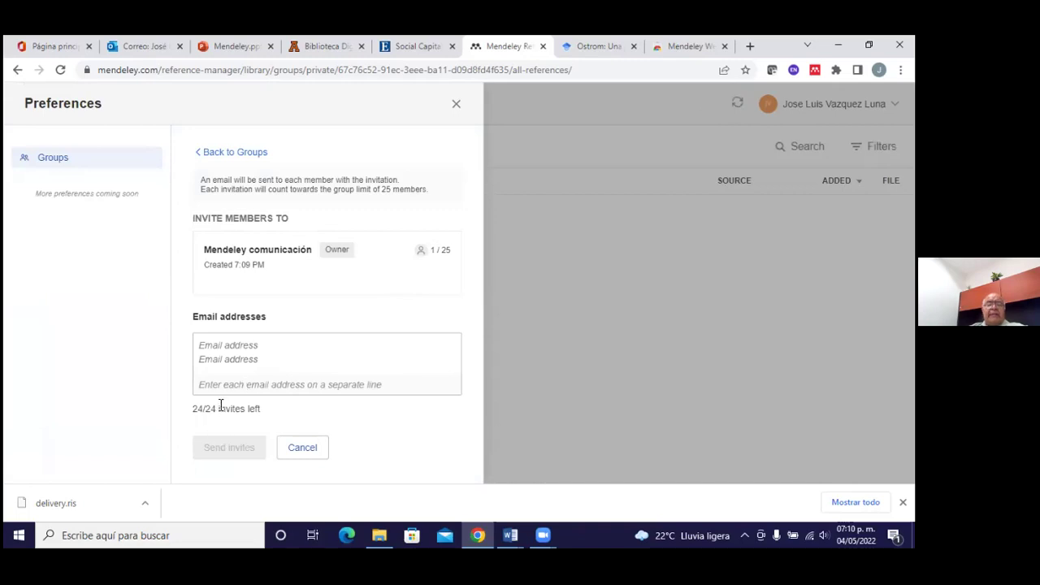
pyautogui.click(258, 347)
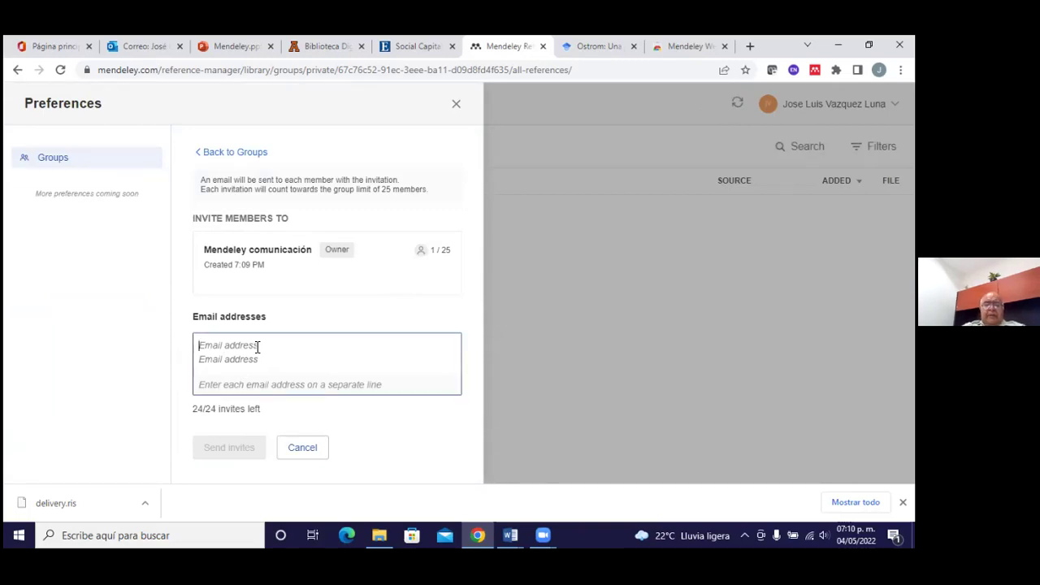
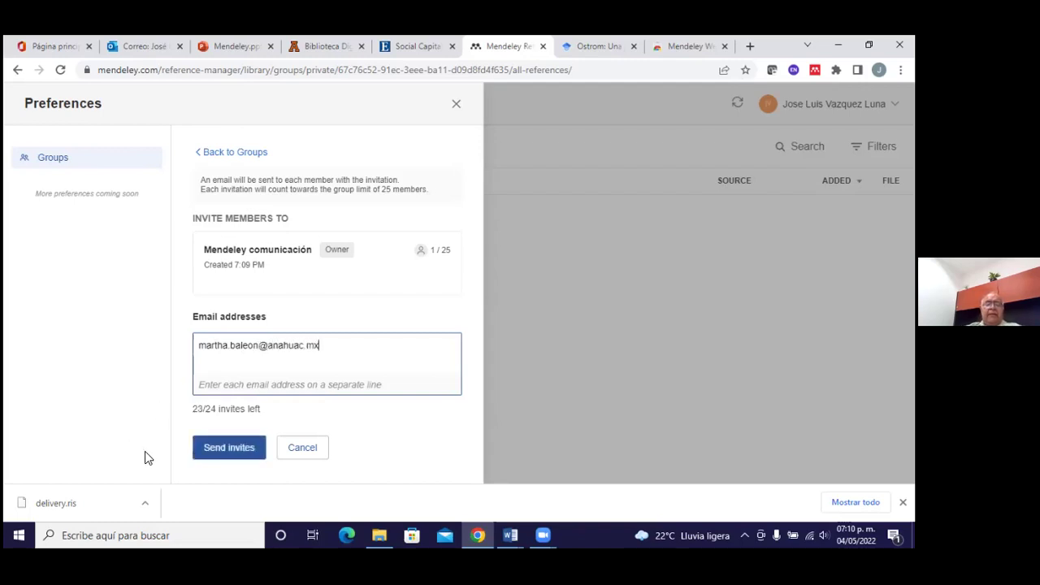
pyautogui.click(238, 454)
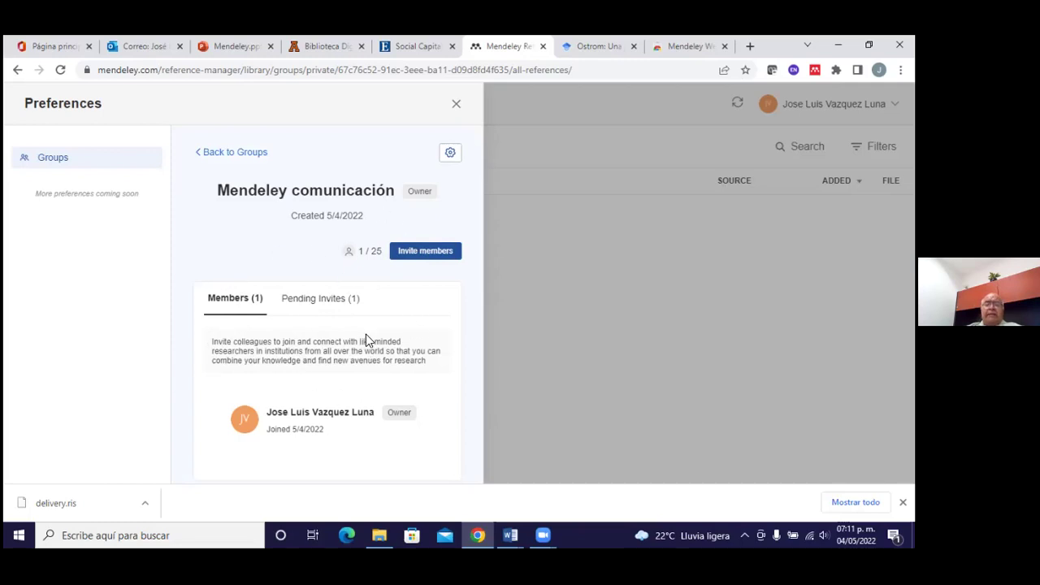
# Check the group's Leave Group option, close it, and go back to the groups list
pyautogui.click(453, 161)
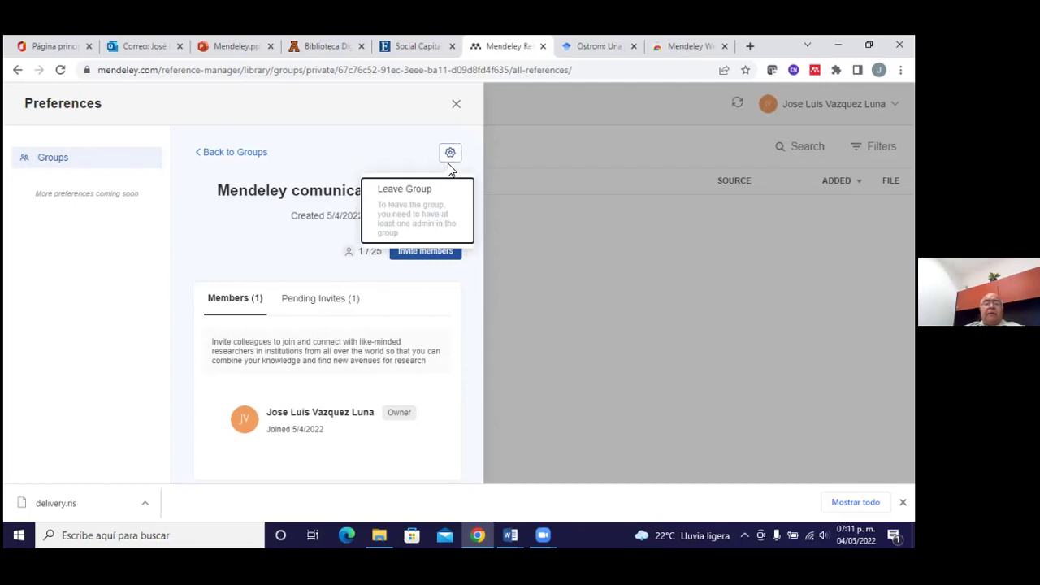
pyautogui.click(431, 217)
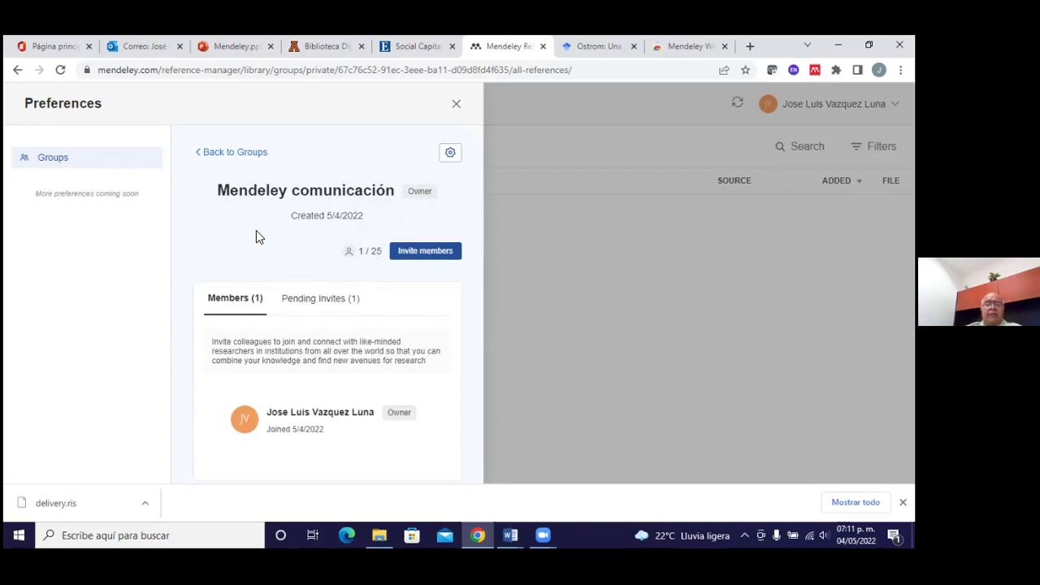
pyautogui.click(250, 154)
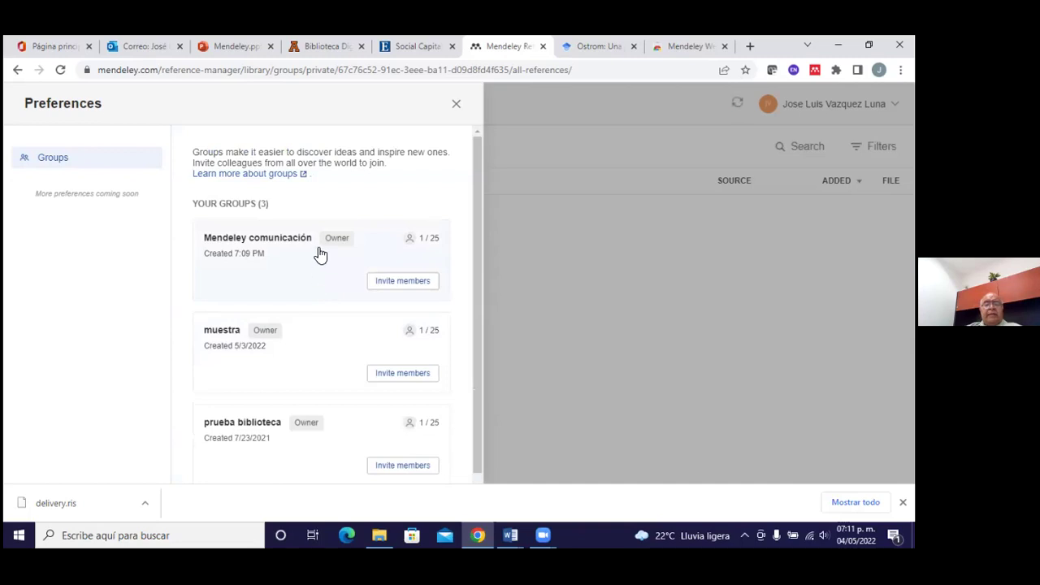
pyautogui.scroll(-1, 322, 454)
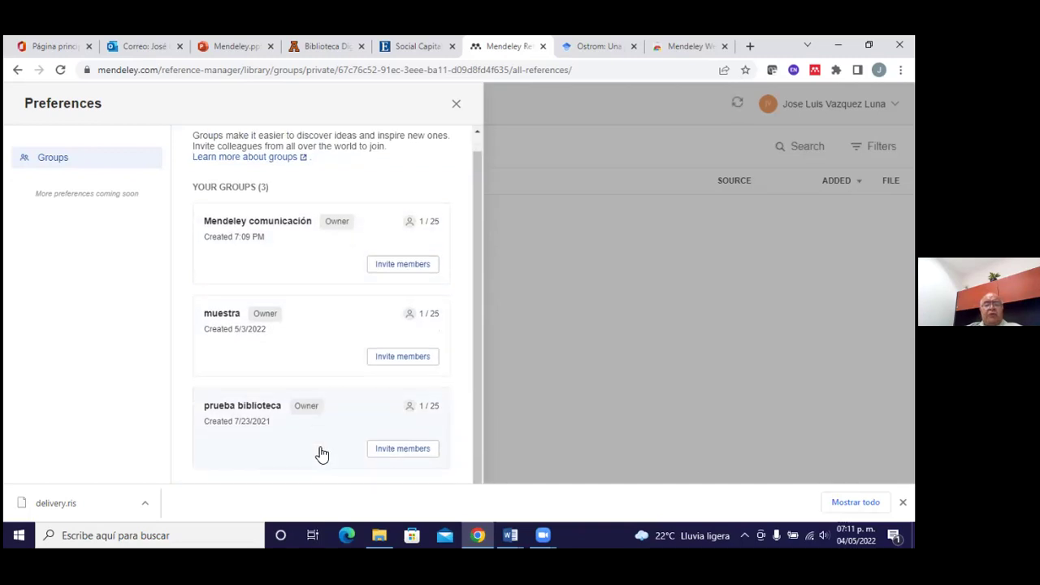
pyautogui.scroll(1, 322, 454)
pyautogui.scroll(-1, 322, 454)
pyautogui.scroll(1, 322, 453)
pyautogui.scroll(1, 322, 454)
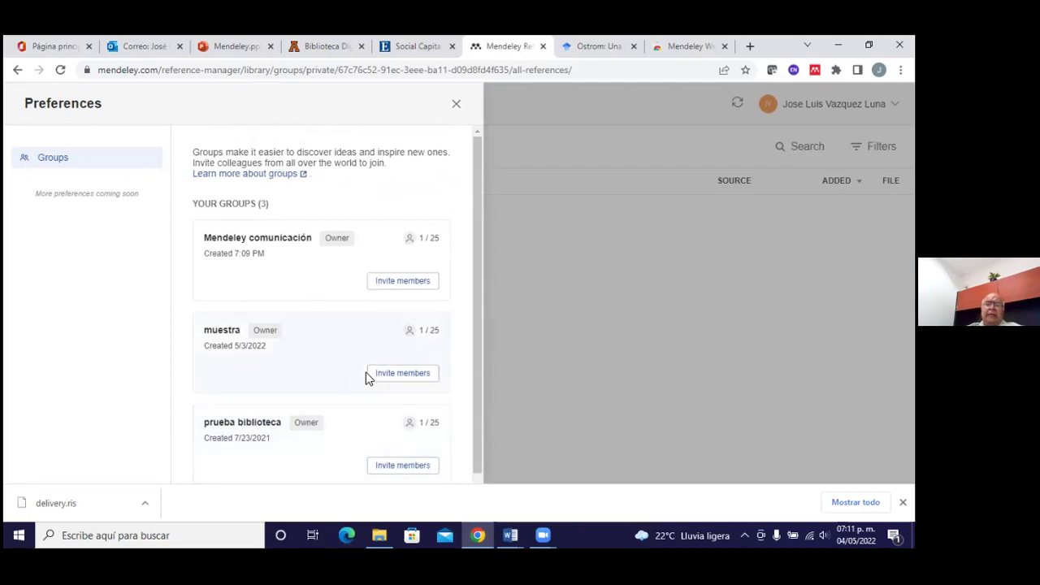
# Close the empty group's preferences and return to the personal All References list
pyautogui.click(456, 105)
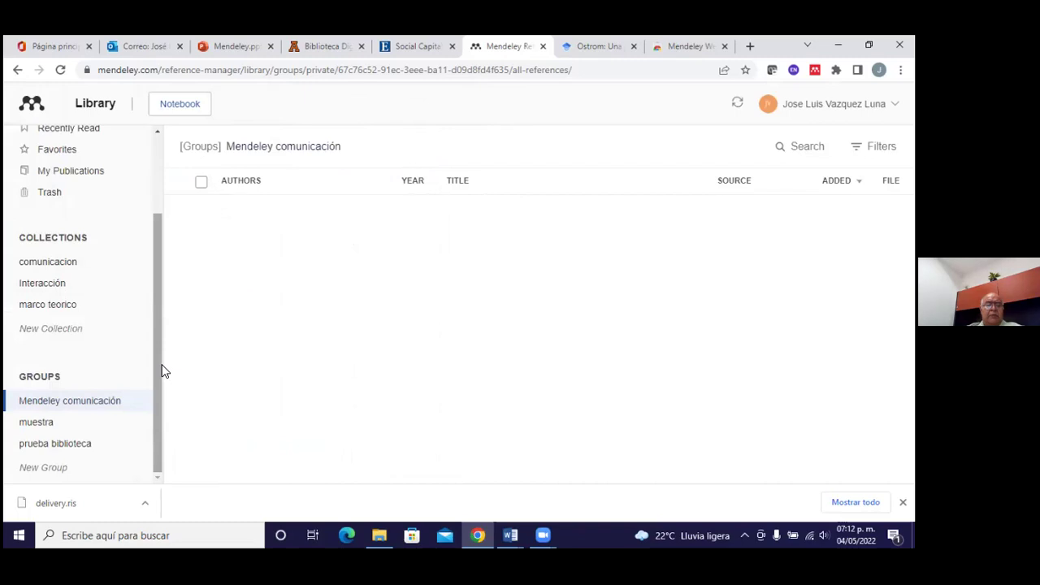
pyautogui.moveTo(160, 376); pyautogui.dragTo(141, 249)
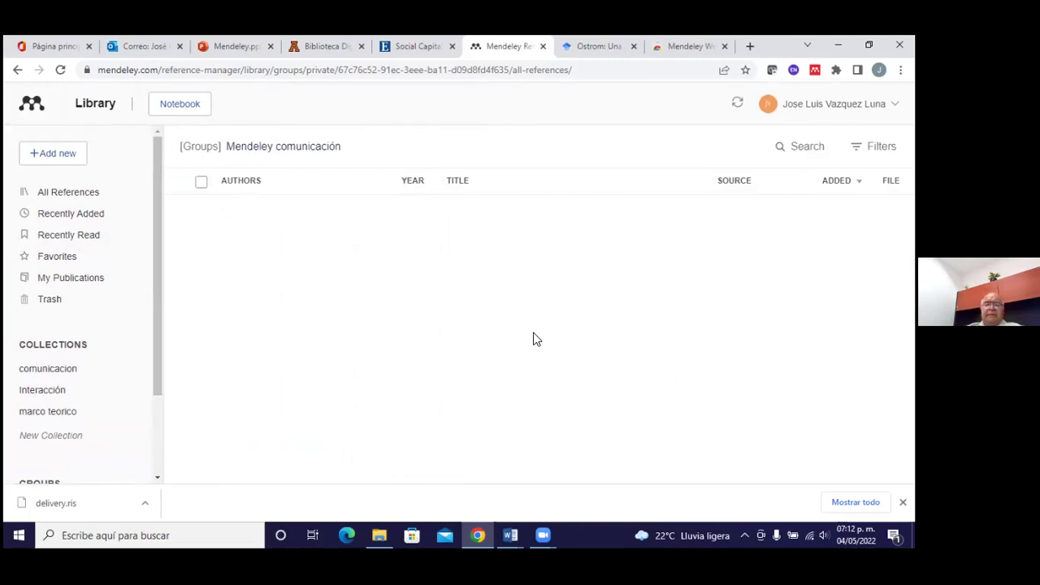
pyautogui.click(95, 197)
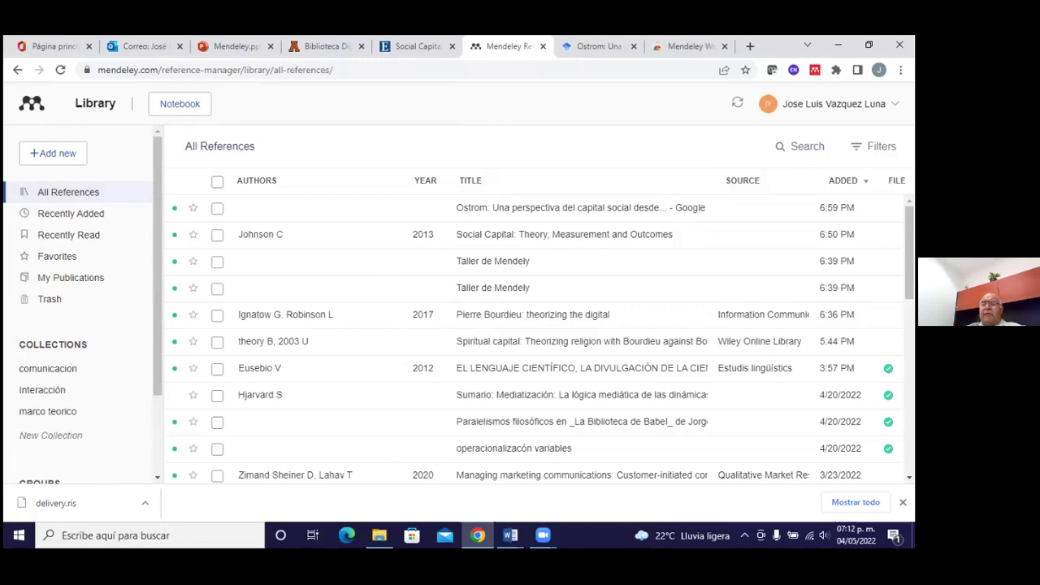
pyautogui.click(834, 103)
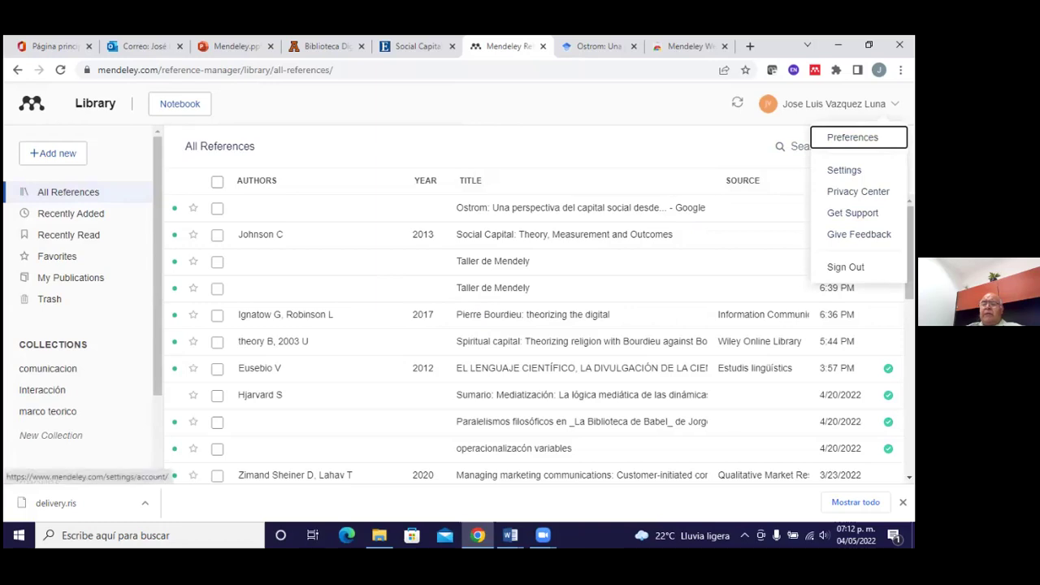
# Open account Settings in a new tab and scroll through the Account page, showing Professor and Social Sciences
pyautogui.press('Down')
pyautogui.press('Return')
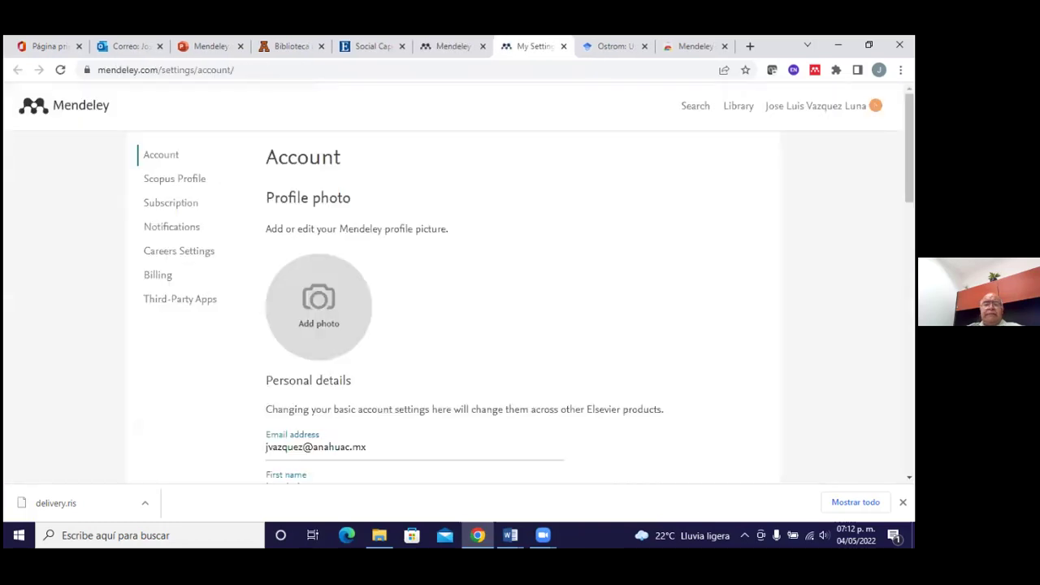
pyautogui.scroll(-1, 589, 252)
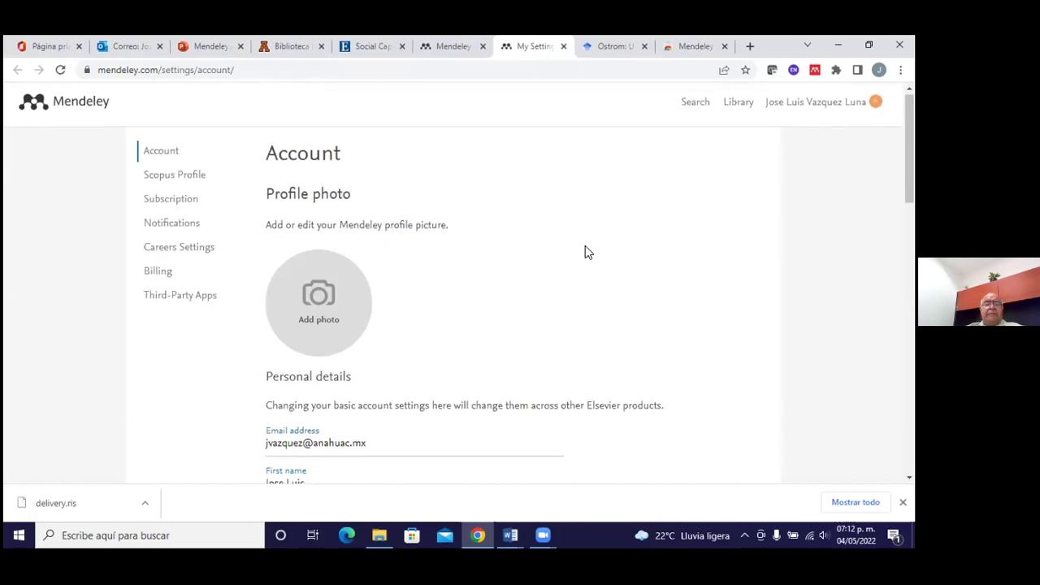
pyautogui.scroll(-1, 587, 248)
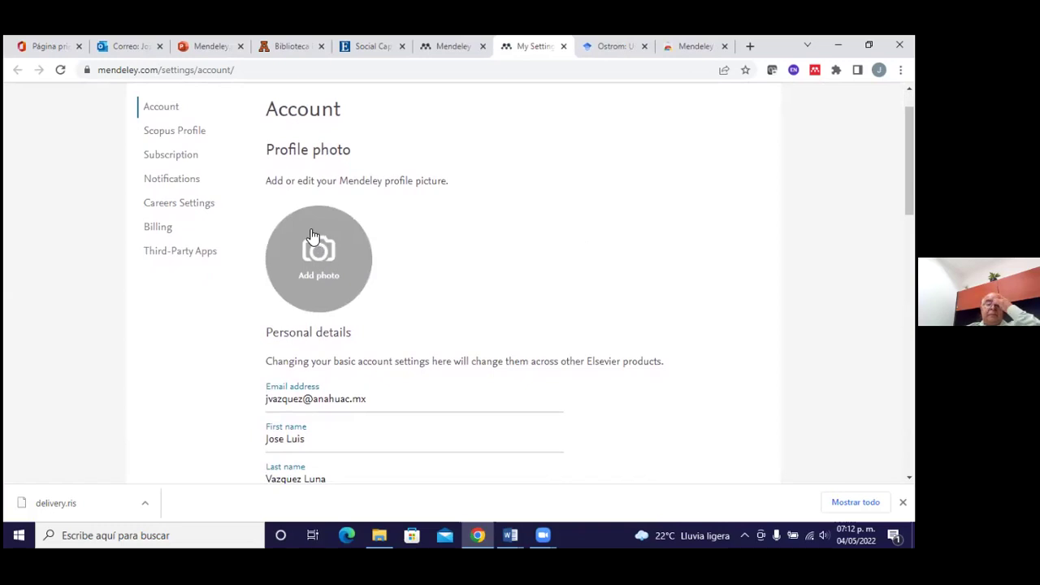
pyautogui.scroll(-2, 398, 370)
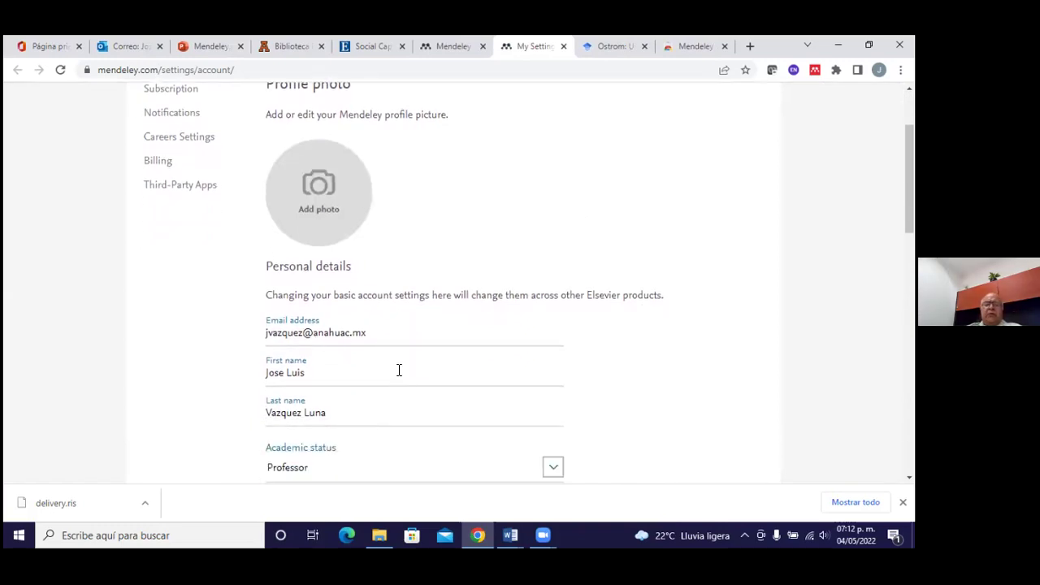
pyautogui.scroll(-1, 387, 325)
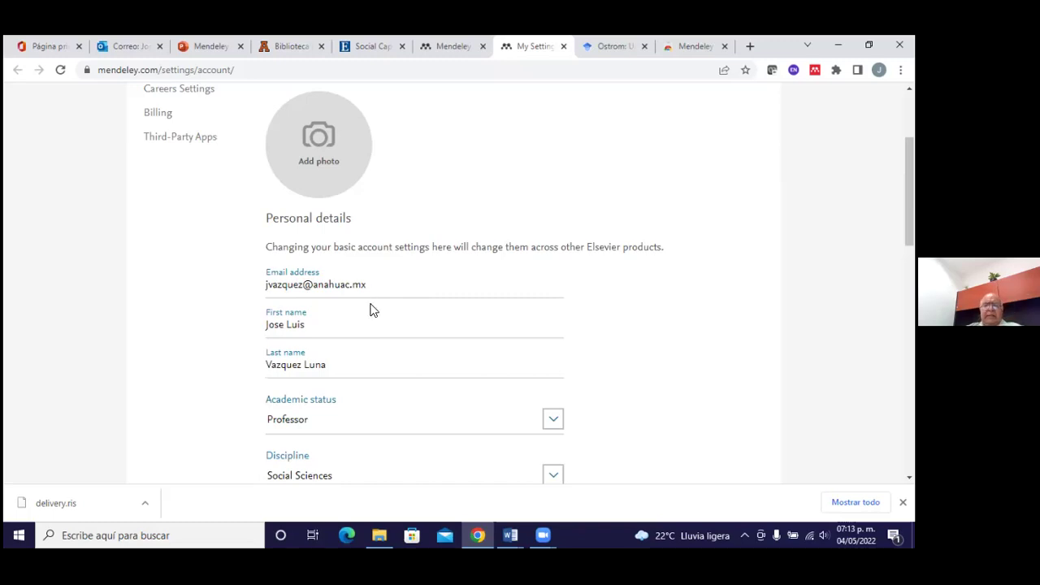
pyautogui.scroll(-2, 370, 310)
pyautogui.scroll(-1, 370, 309)
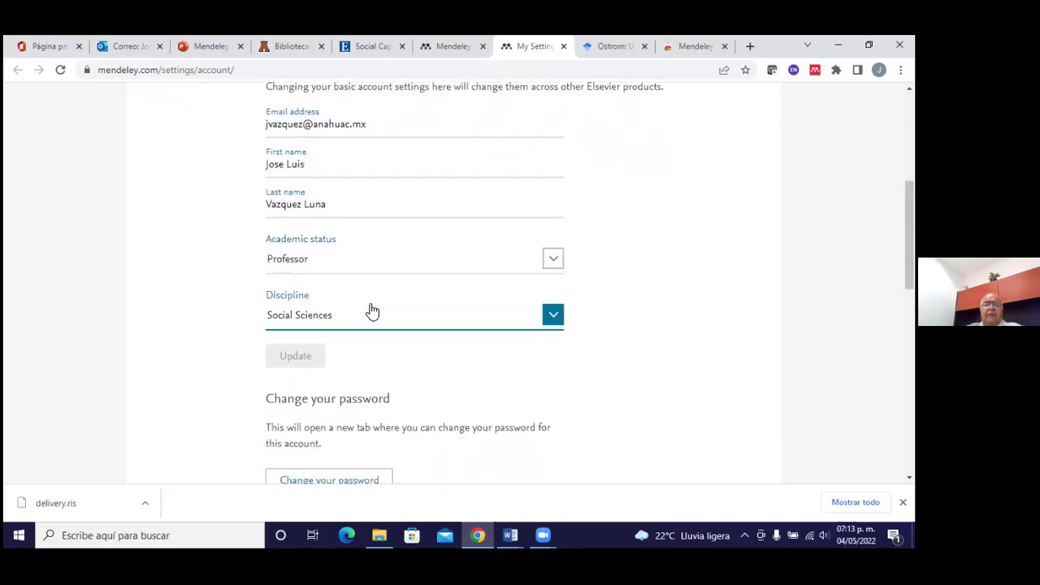
pyautogui.scroll(-1, 371, 310)
pyautogui.scroll(-1, 371, 309)
pyautogui.scroll(-1, 372, 309)
pyautogui.scroll(-1, 373, 305)
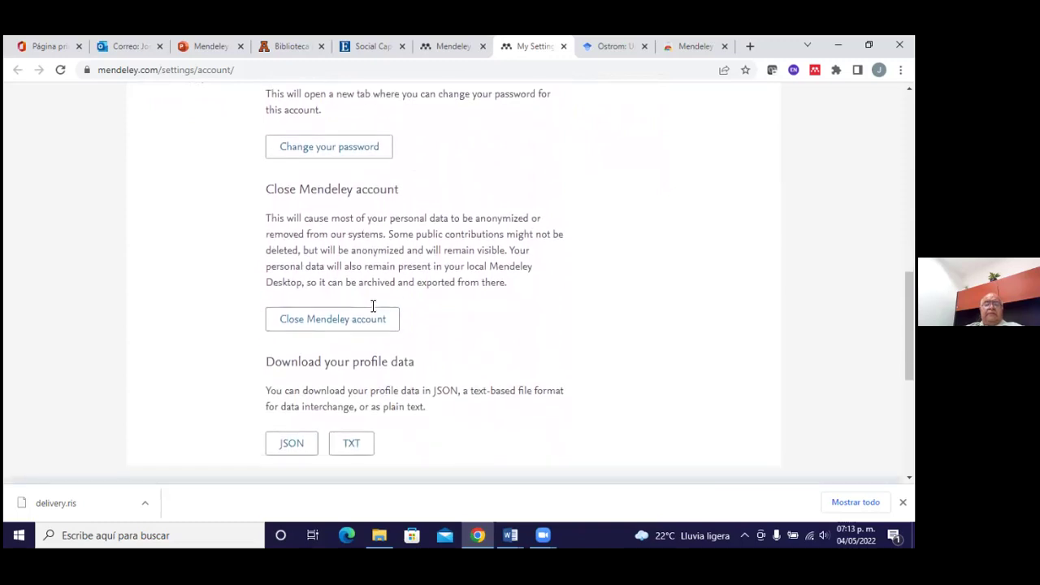
pyautogui.scroll(-1, 373, 306)
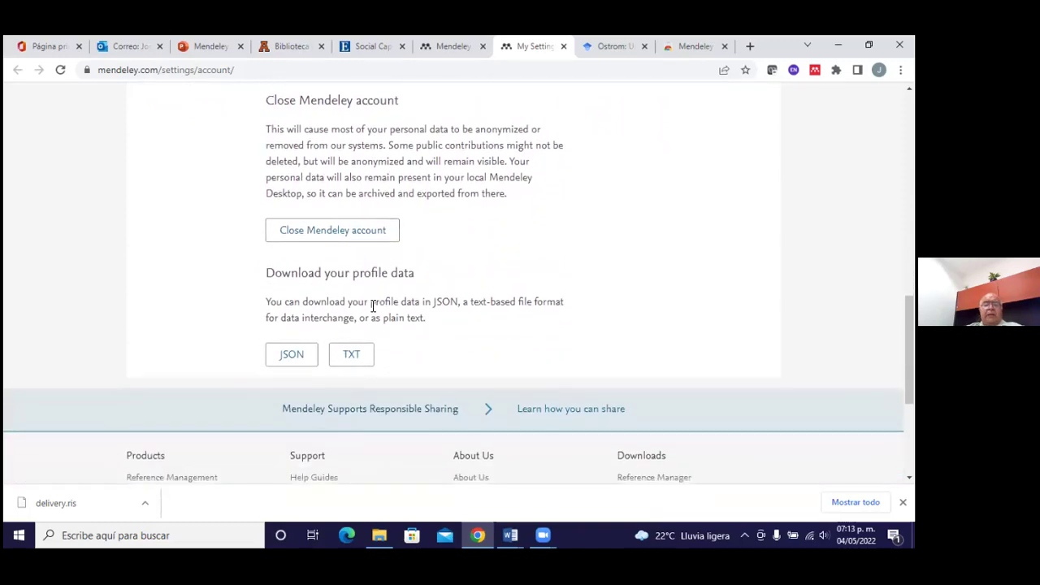
pyautogui.scroll(-1, 373, 305)
pyautogui.scroll(1, 373, 305)
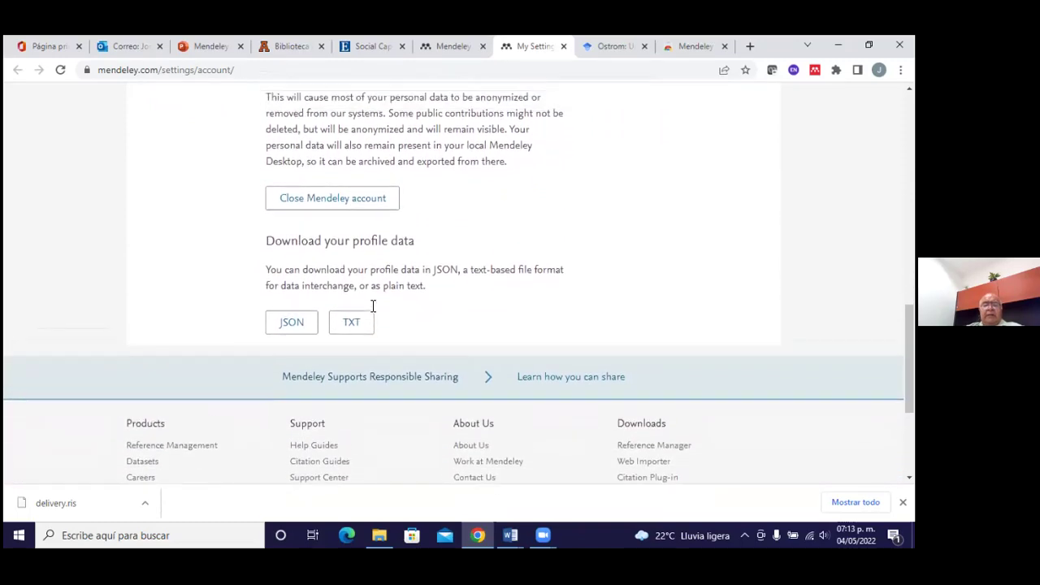
pyautogui.scroll(7, 373, 305)
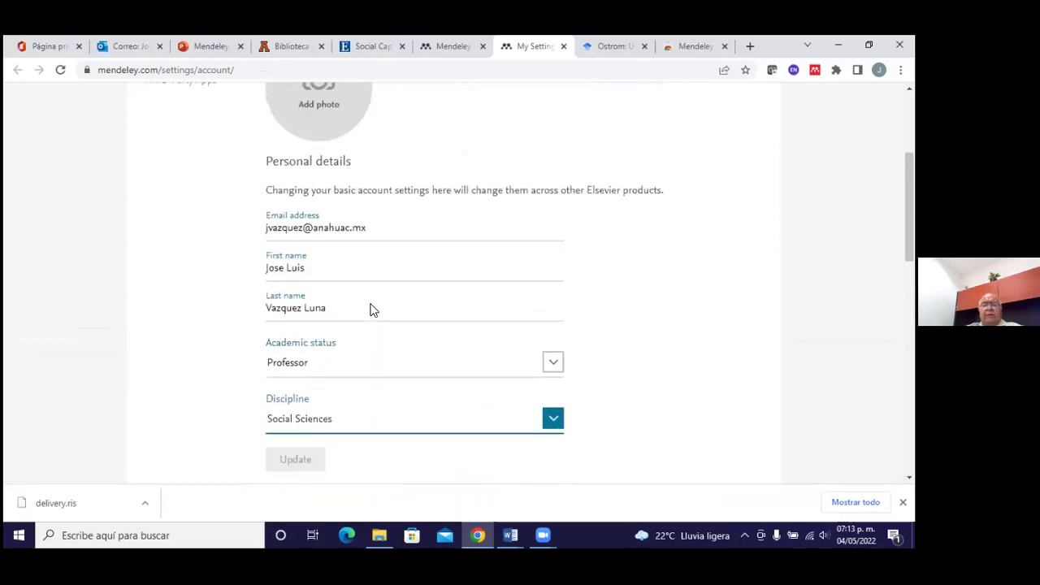
pyautogui.scroll(3, 370, 309)
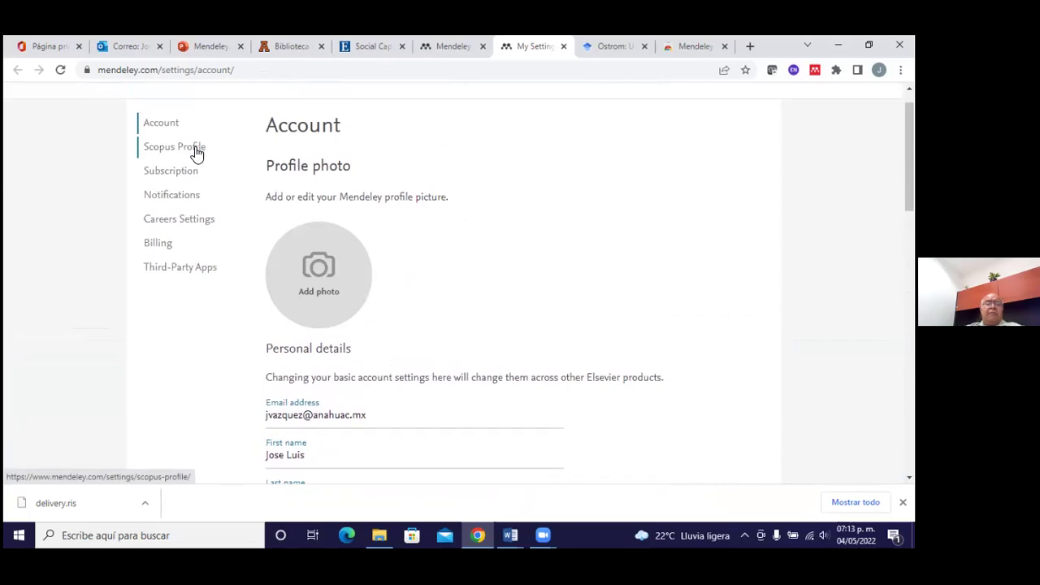
pyautogui.click(195, 152)
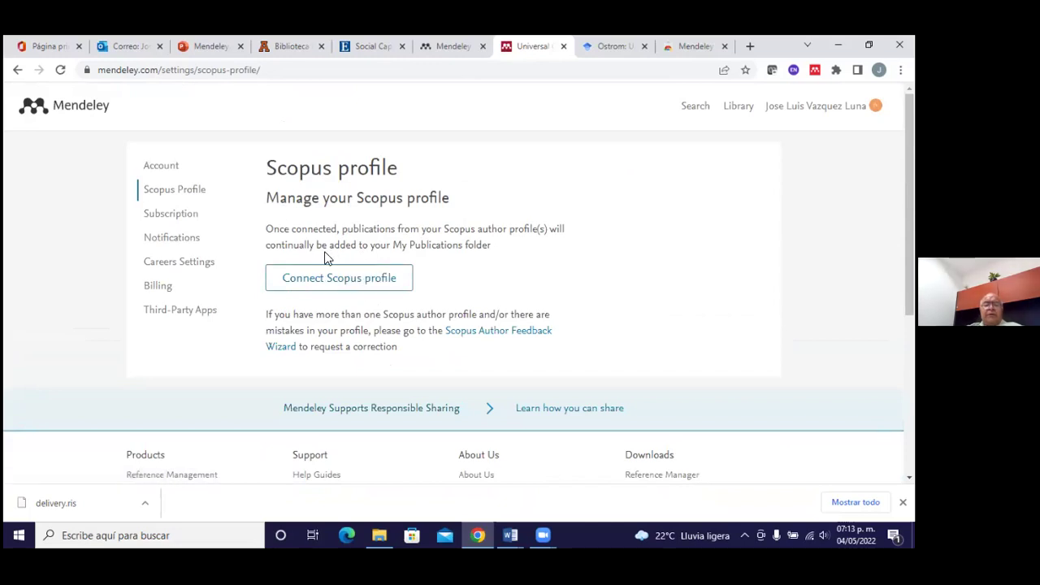
pyautogui.click(187, 217)
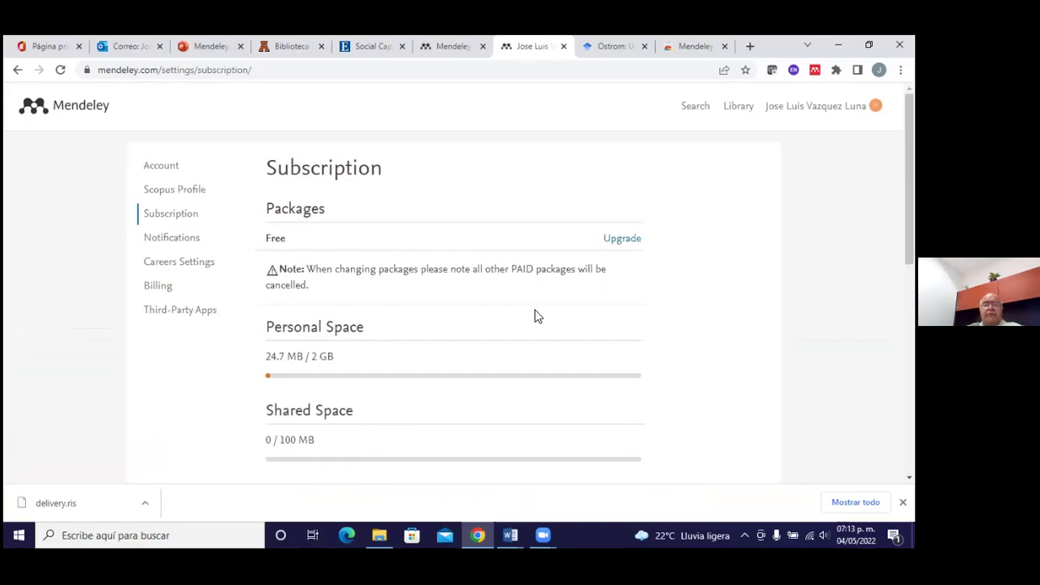
pyautogui.scroll(-2, 535, 316)
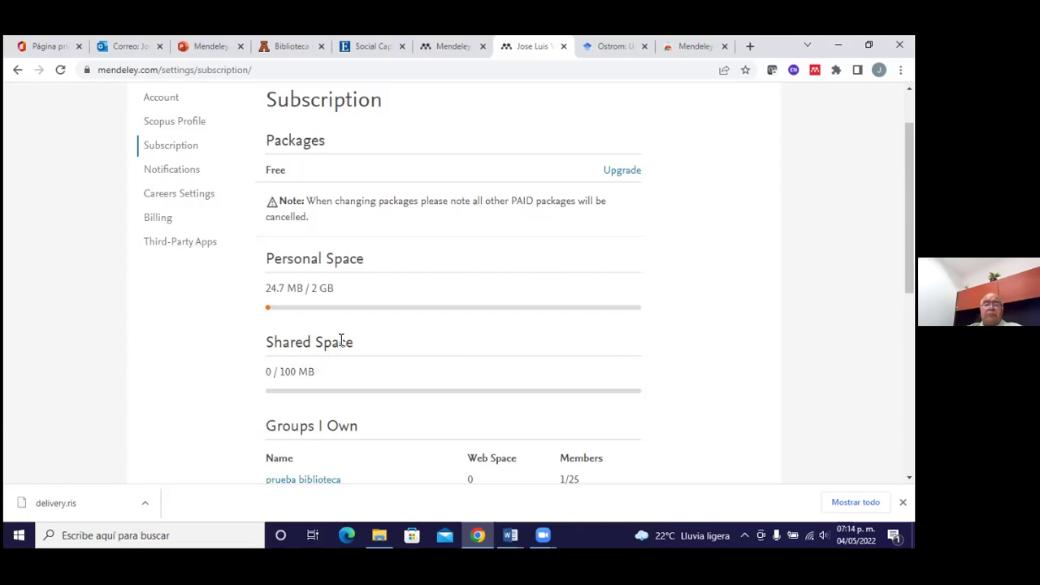
pyautogui.scroll(-2, 349, 362)
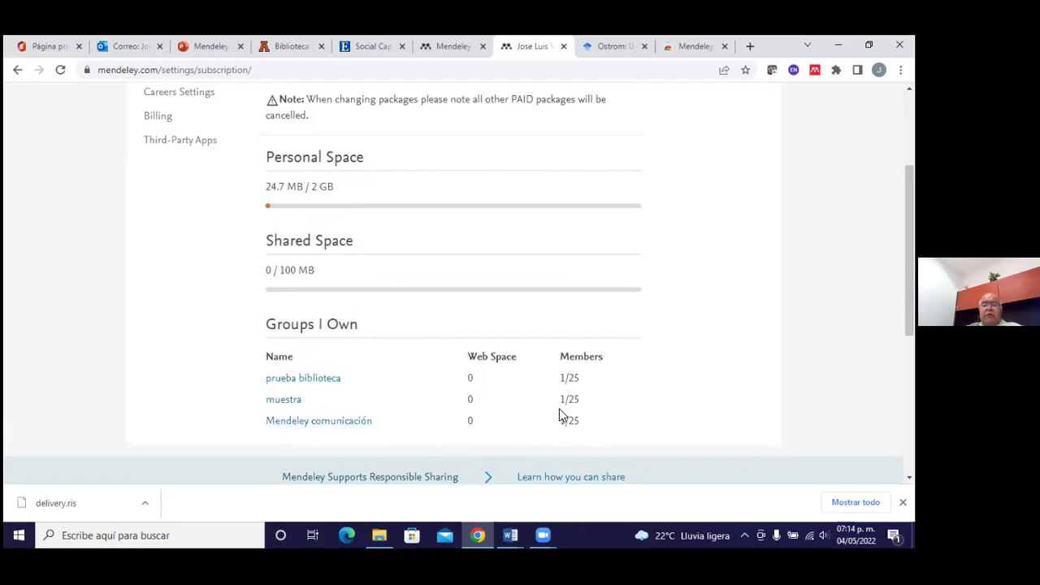
pyautogui.scroll(-1, 559, 414)
pyautogui.scroll(2, 559, 409)
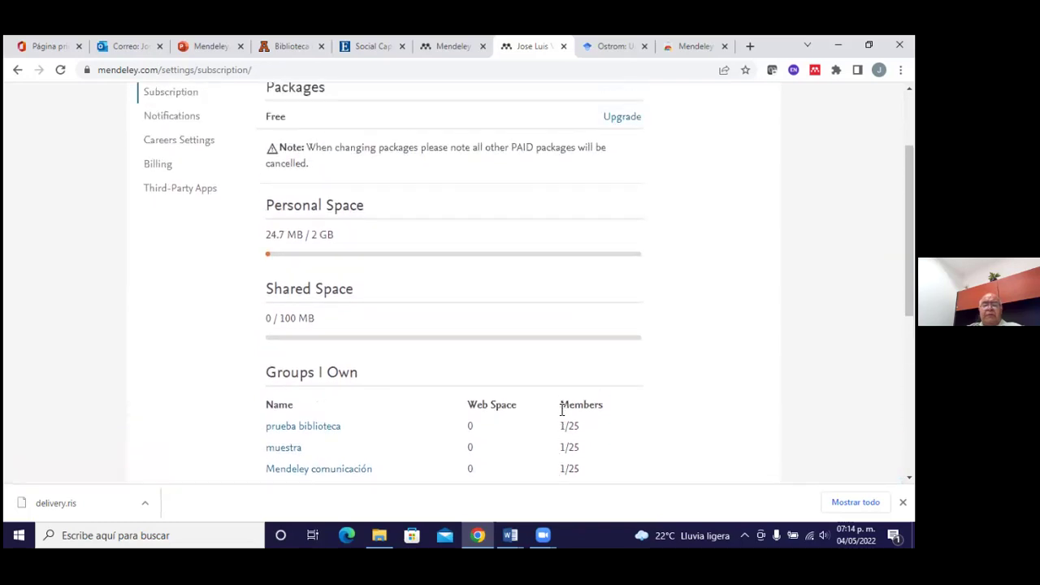
pyautogui.scroll(2, 561, 410)
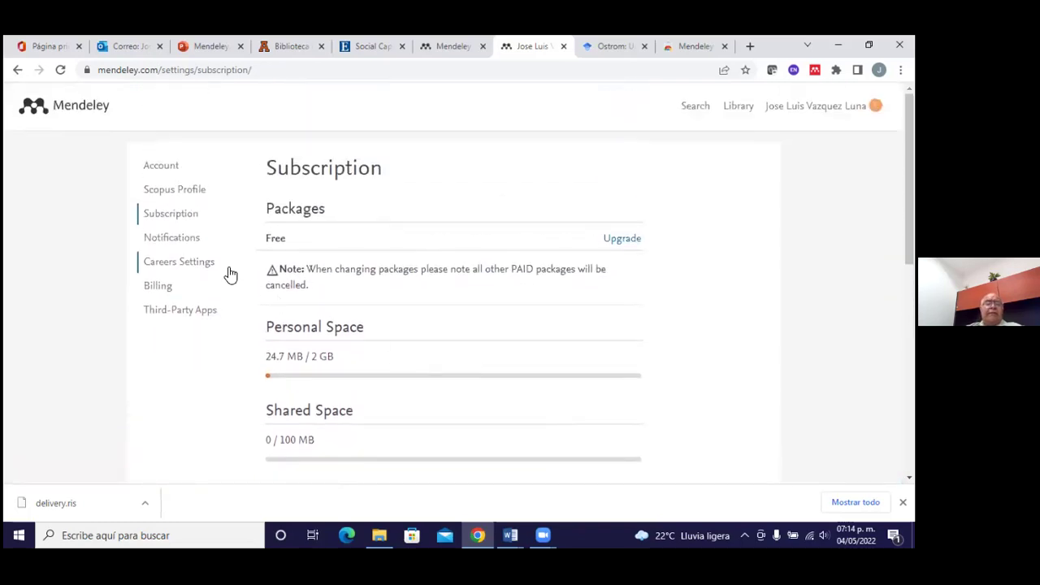
# View the email Notifications preferences, then the Careers Settings page
pyautogui.click(195, 245)
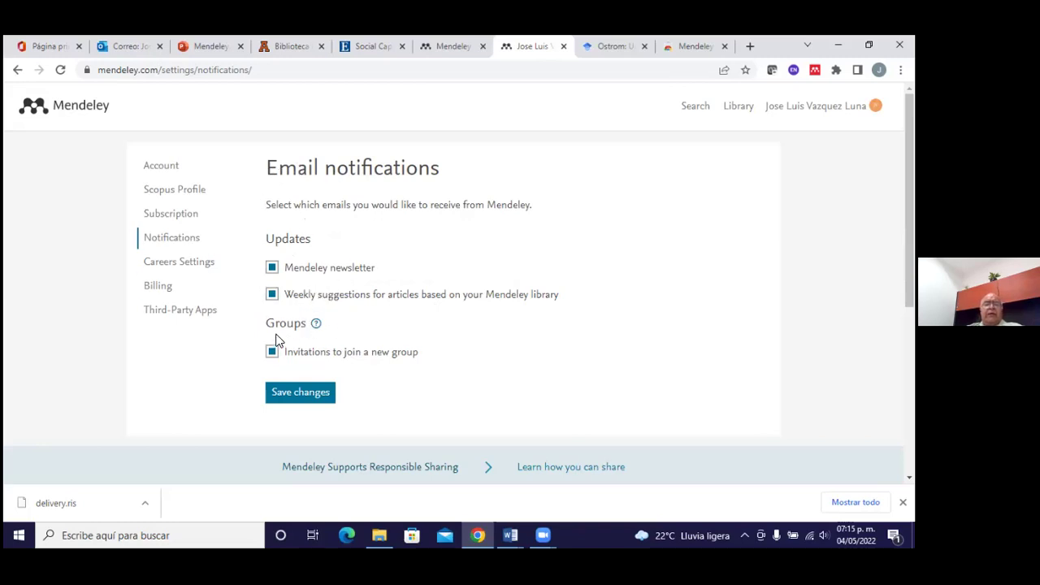
pyautogui.click(202, 267)
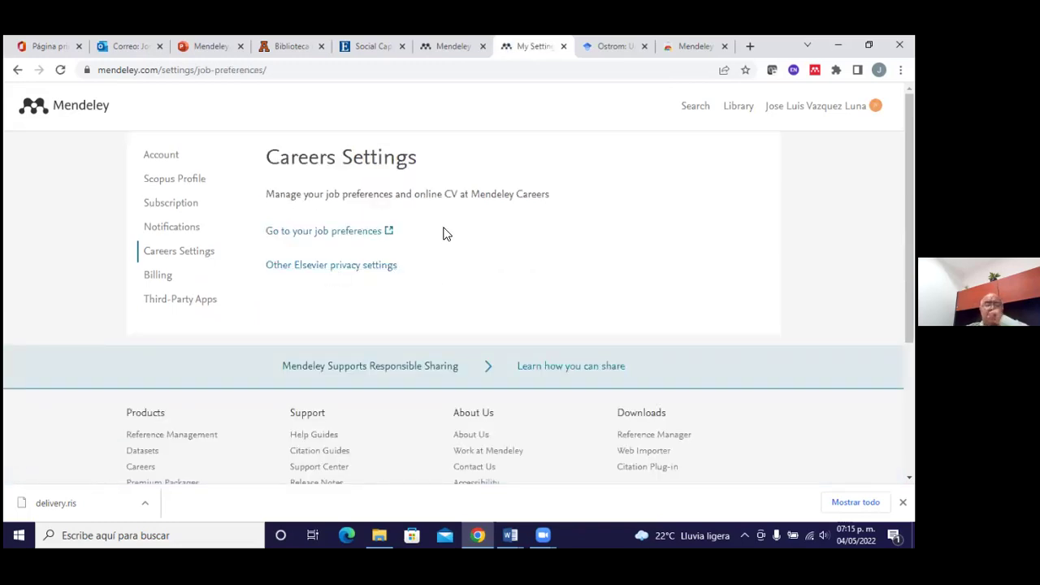
# Open the Careers CV page via 'Go to your job preferences' and review its Incomplete, 0% sections
pyautogui.click(358, 234)
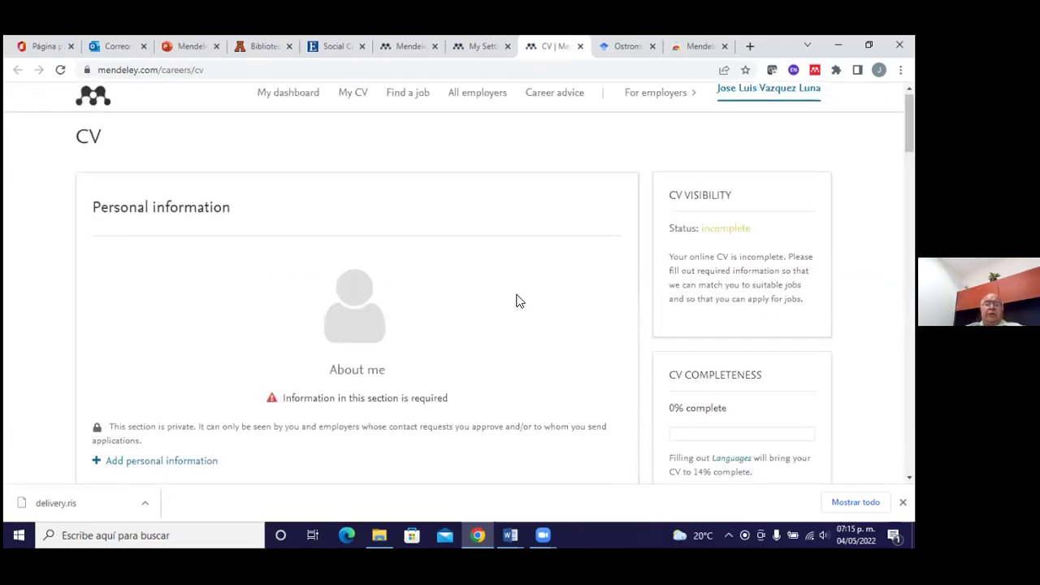
pyautogui.scroll(-1, 519, 301)
pyautogui.scroll(-3, 518, 301)
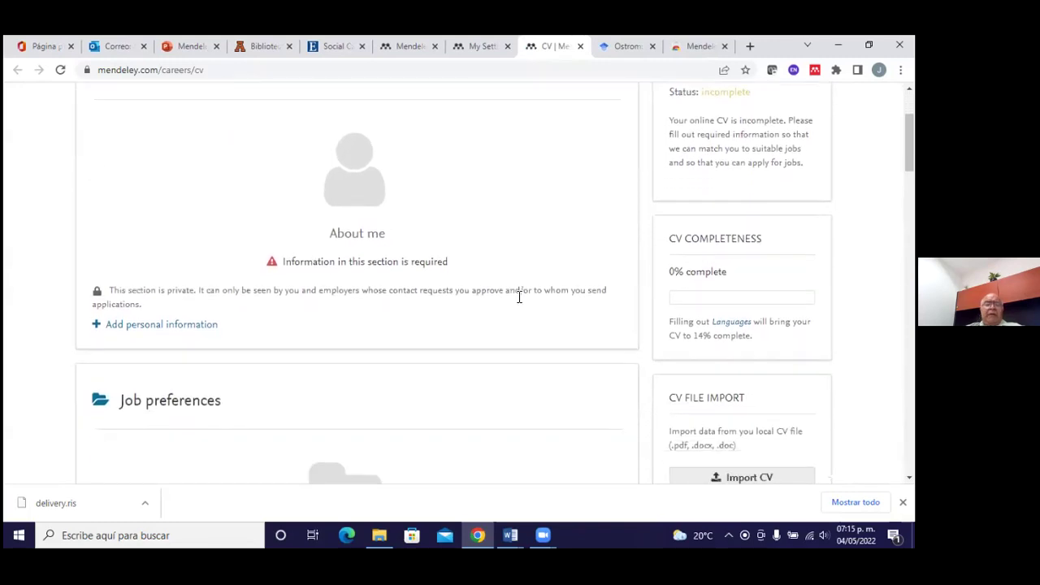
pyautogui.scroll(-3, 519, 301)
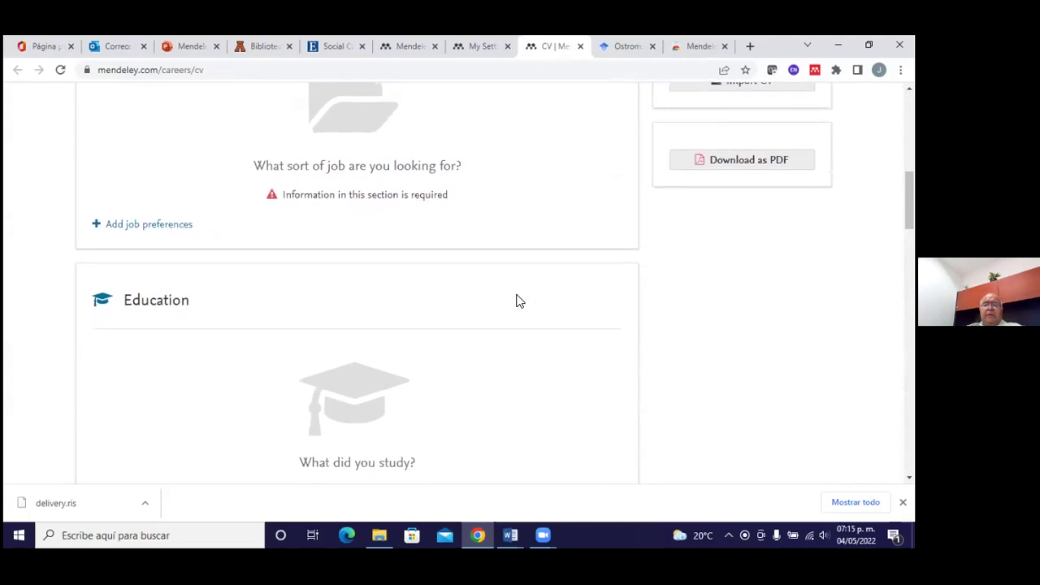
pyautogui.scroll(-1, 519, 301)
pyautogui.scroll(-5, 519, 301)
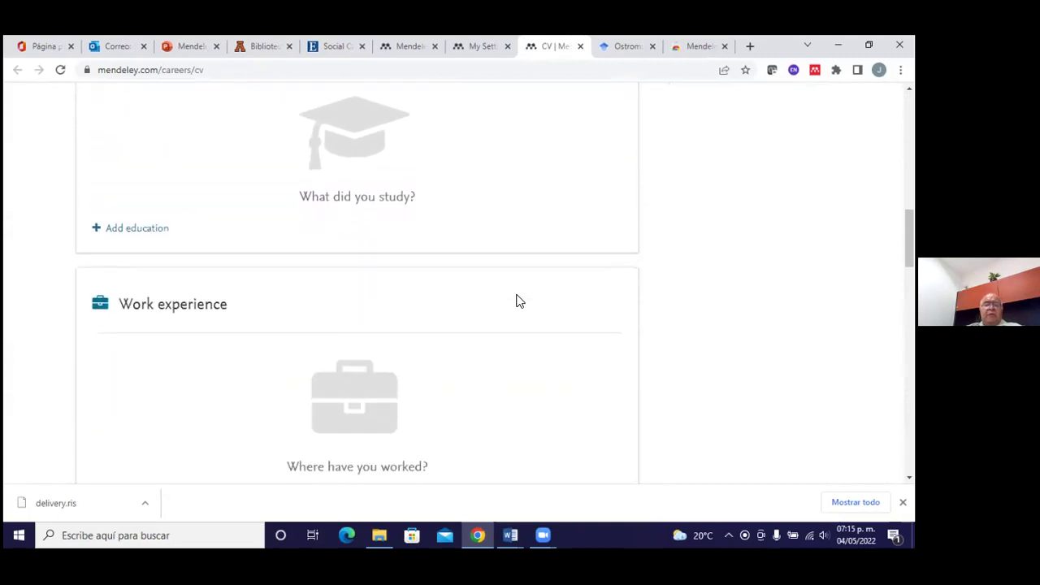
pyautogui.scroll(-4, 519, 302)
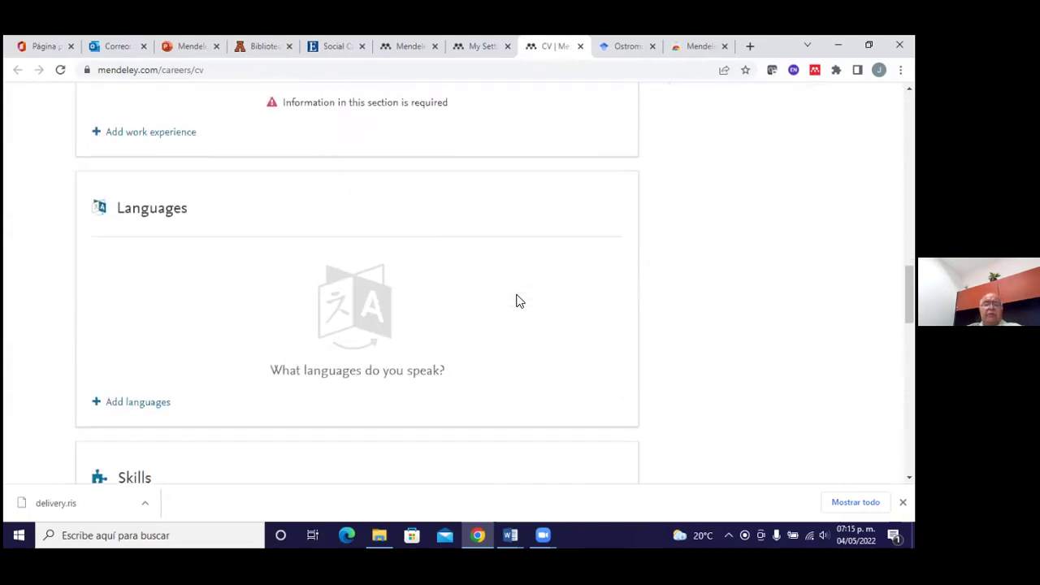
pyautogui.scroll(-6, 519, 302)
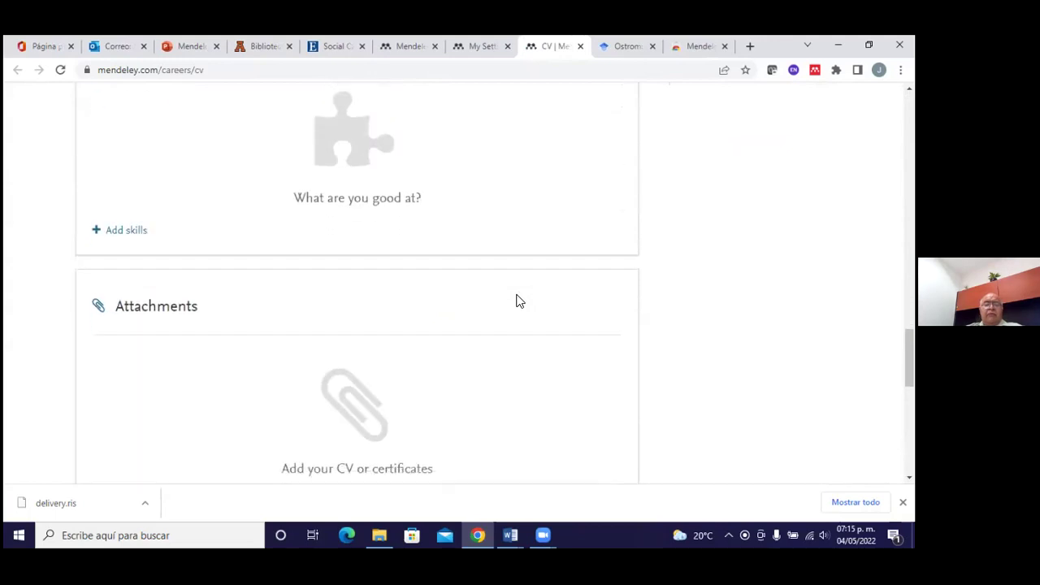
pyautogui.scroll(-1, 519, 302)
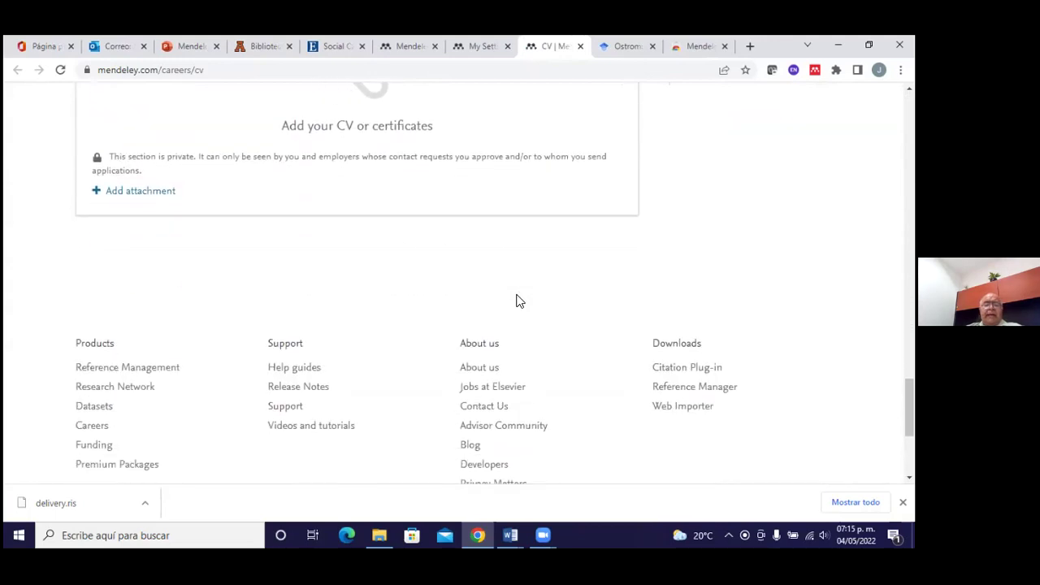
pyautogui.scroll(6, 519, 301)
pyautogui.scroll(8, 520, 301)
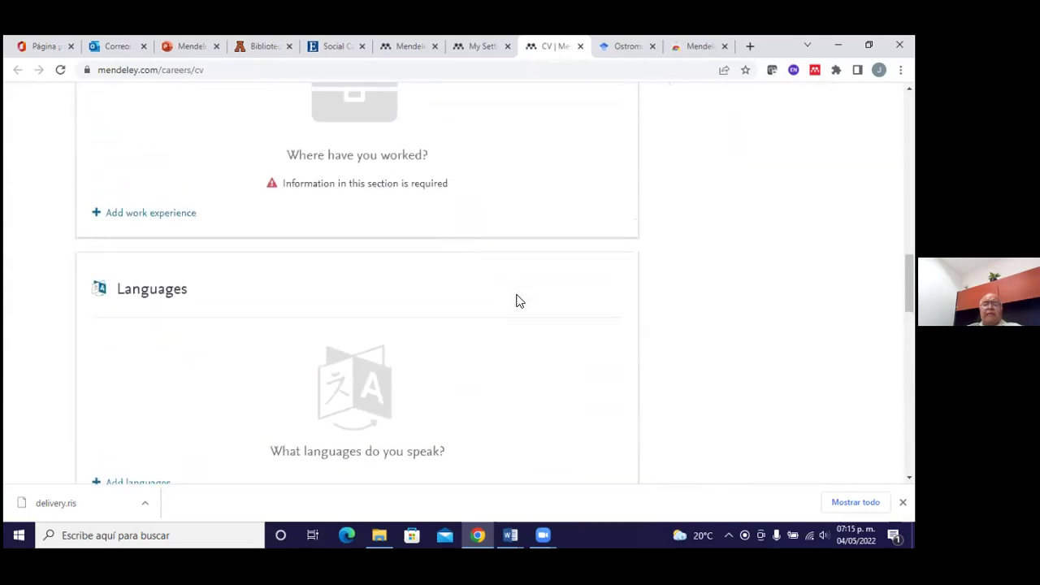
pyautogui.scroll(7, 519, 302)
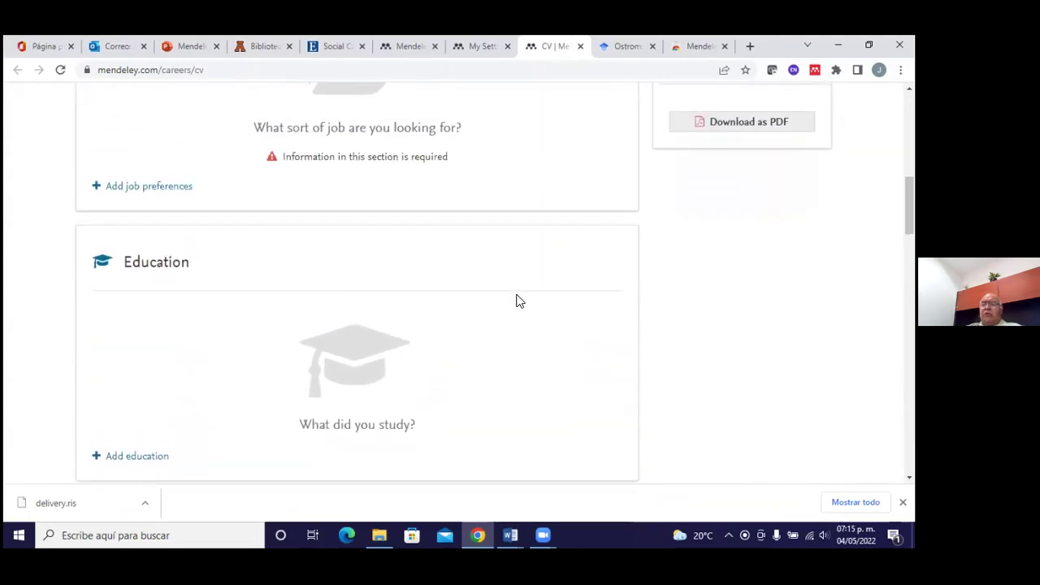
pyautogui.scroll(3, 519, 302)
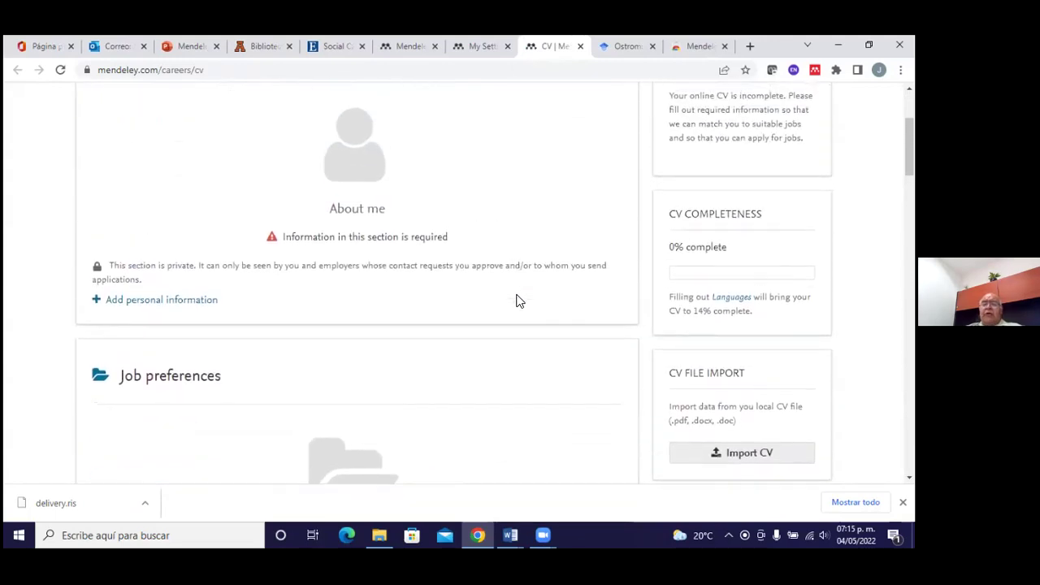
pyautogui.scroll(3, 520, 299)
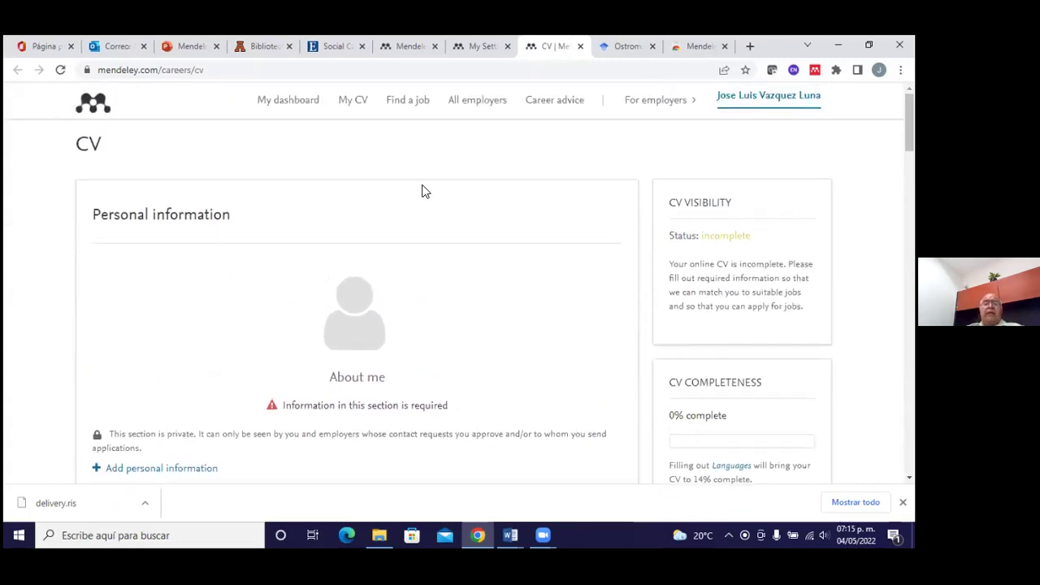
pyautogui.scroll(-1, 357, 155)
pyautogui.scroll(1, 338, 135)
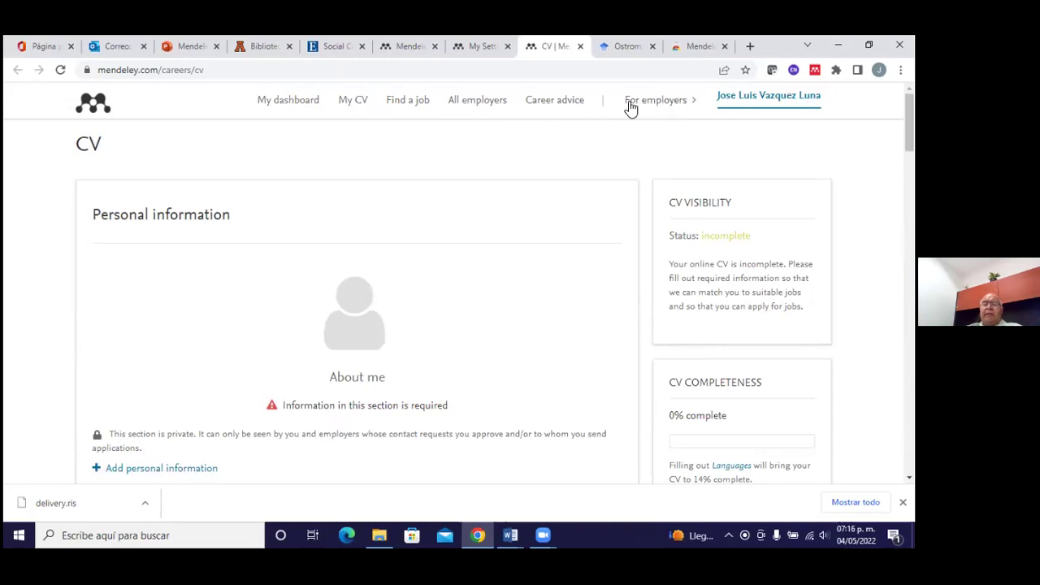
pyautogui.scroll(-1, 519, 216)
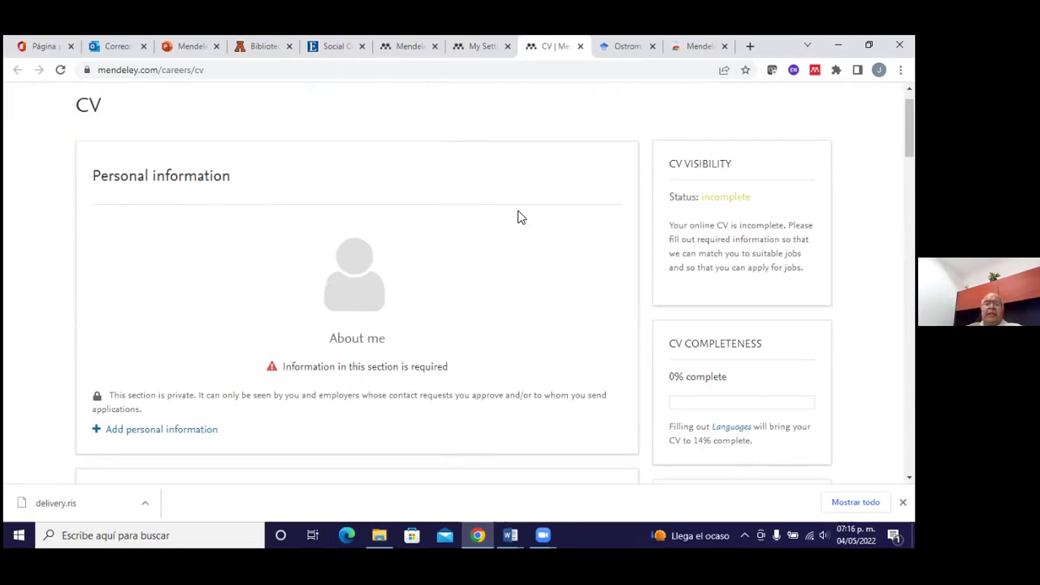
pyautogui.scroll(-1, 523, 258)
pyautogui.scroll(2, 524, 257)
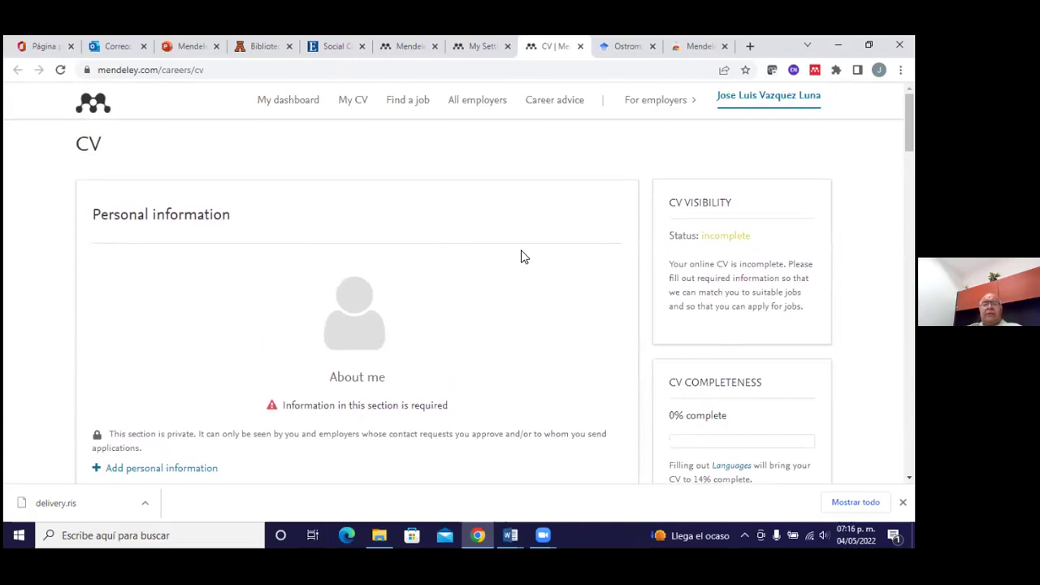
# Close the CV tab and review the Billing and Third Party Apps settings, which list no apps
pyautogui.click(580, 46)
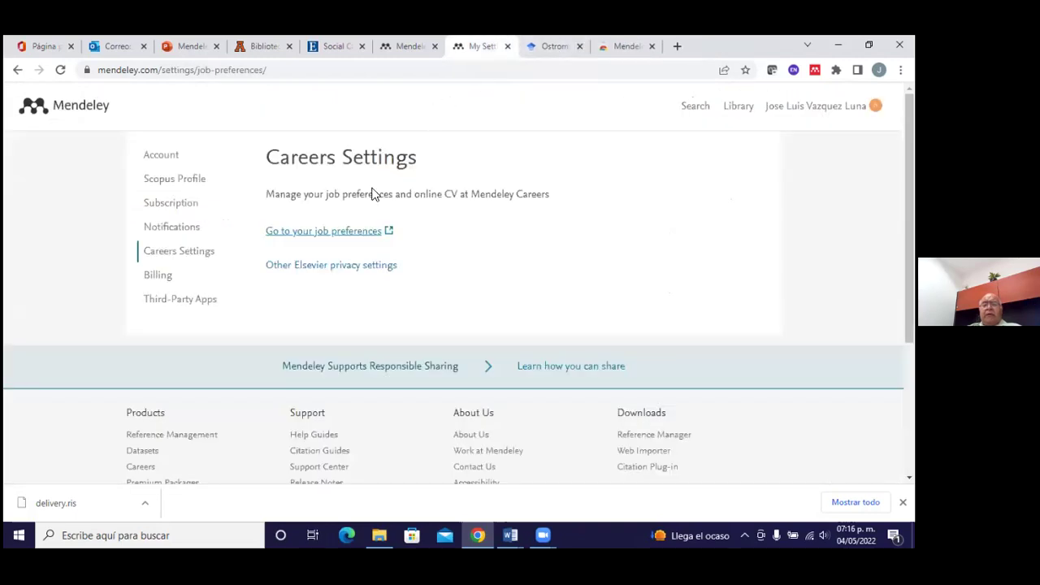
pyautogui.click(163, 279)
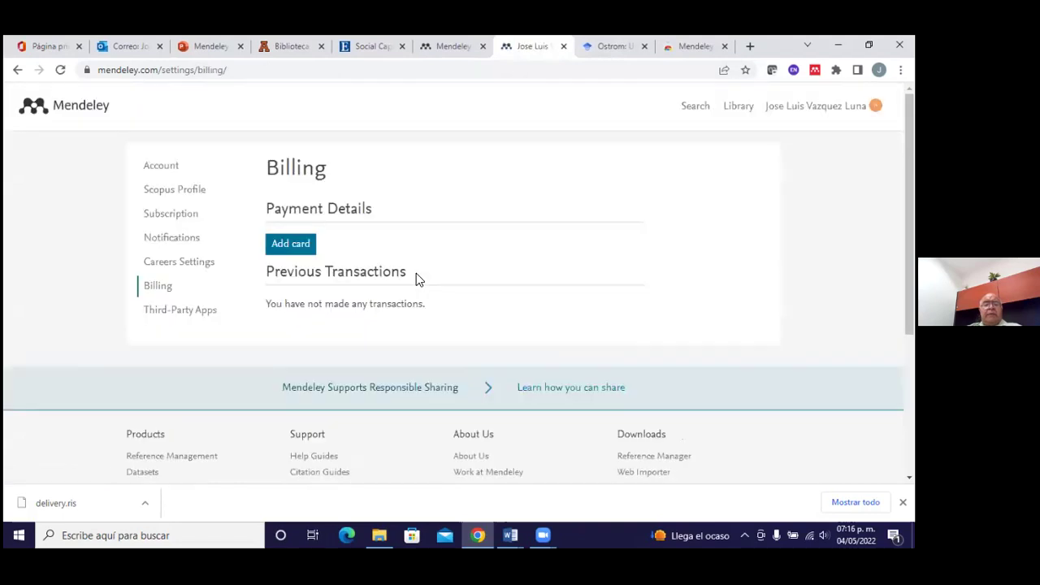
pyautogui.scroll(-1, 416, 273)
pyautogui.scroll(-1, 416, 279)
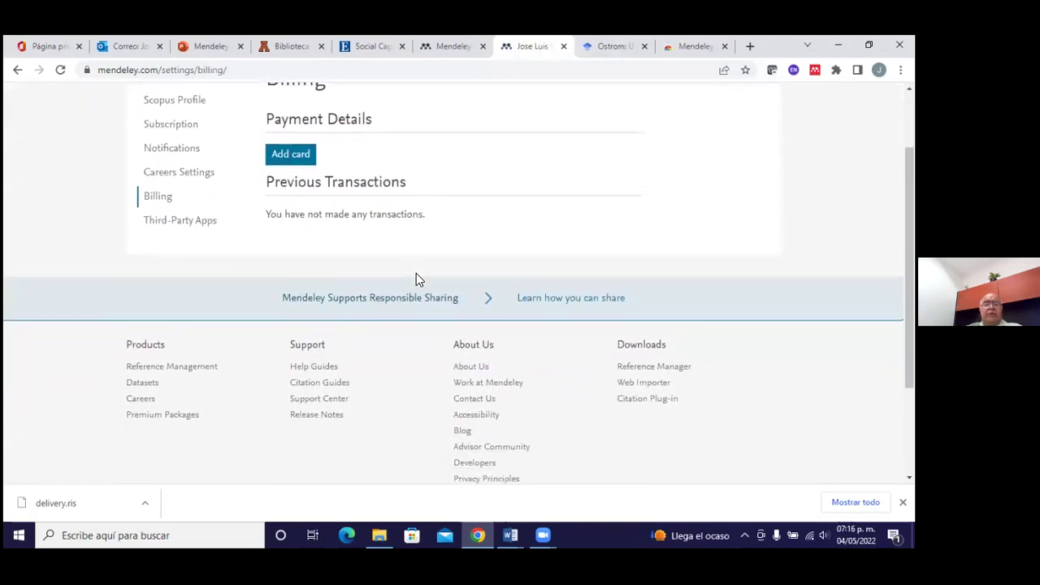
pyautogui.scroll(1, 416, 278)
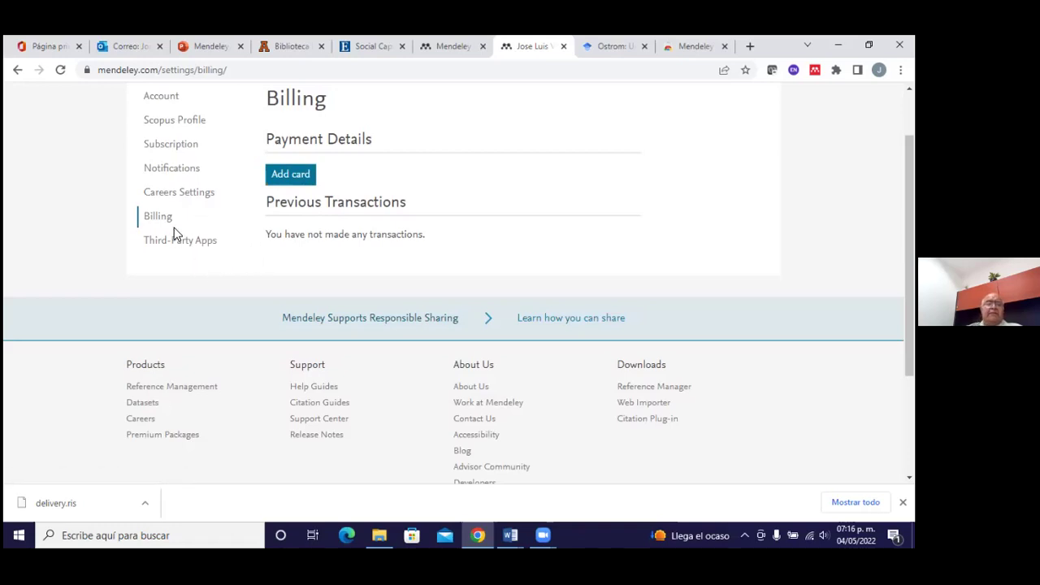
pyautogui.click(195, 246)
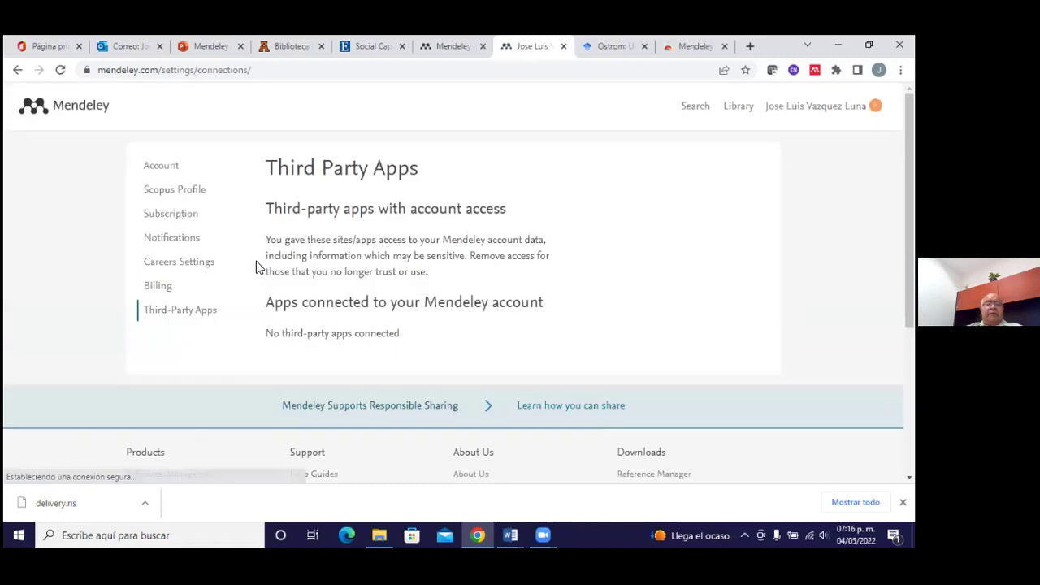
pyautogui.scroll(-2, 325, 202)
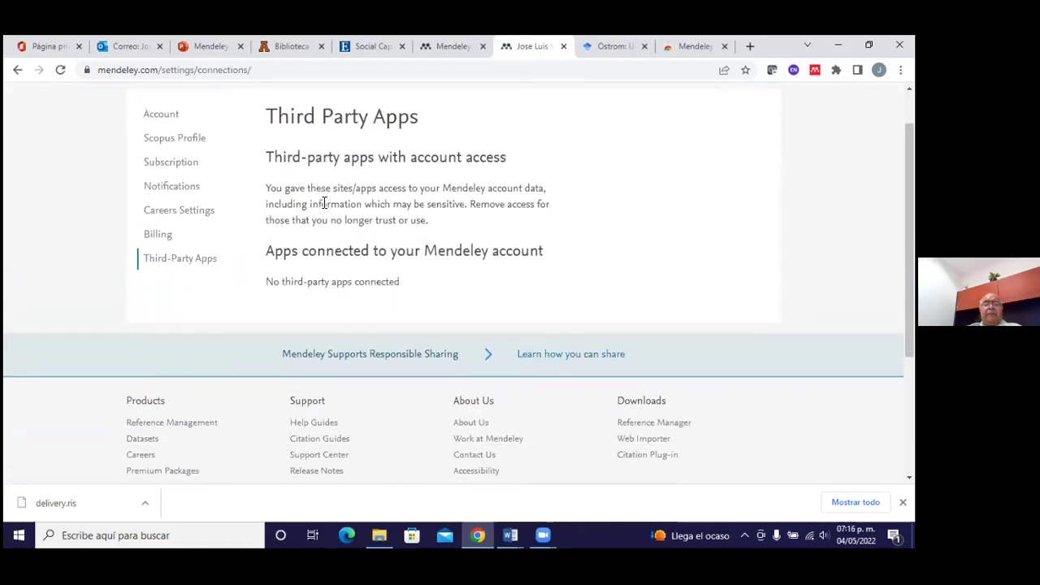